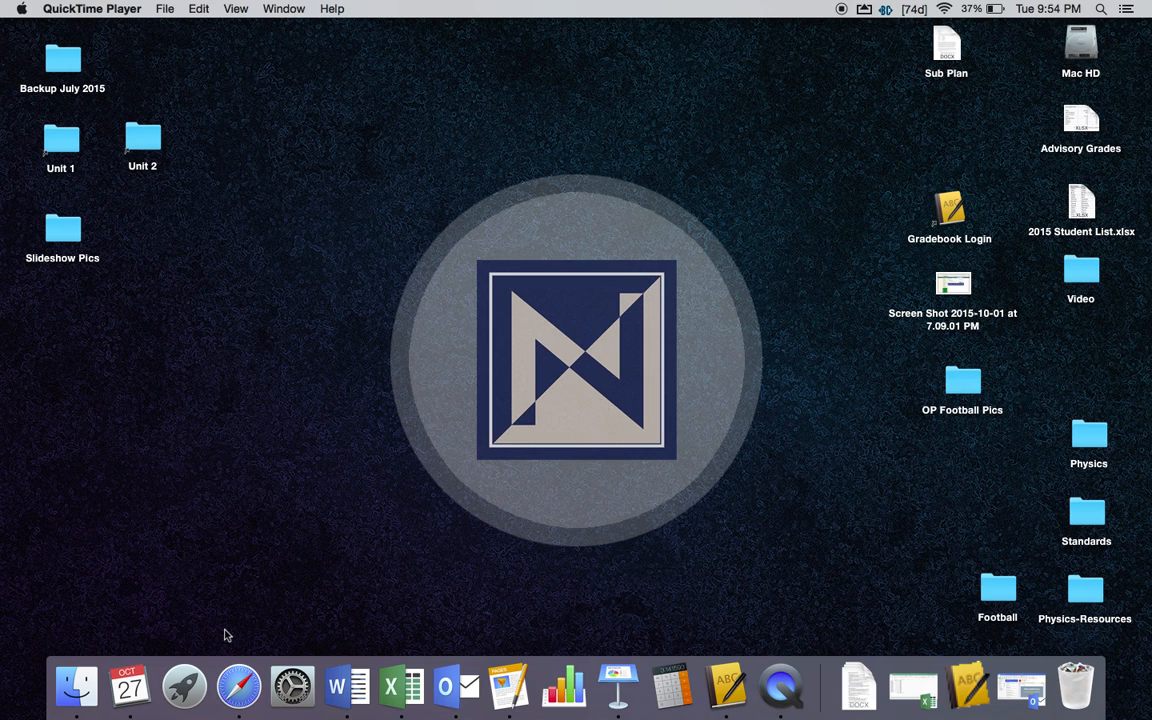
- Switch to Safari, download Mickey.mov from Google Drive, and check it in the browser's downloads list
{"action": "left_click", "coordinate": [234, 692]}
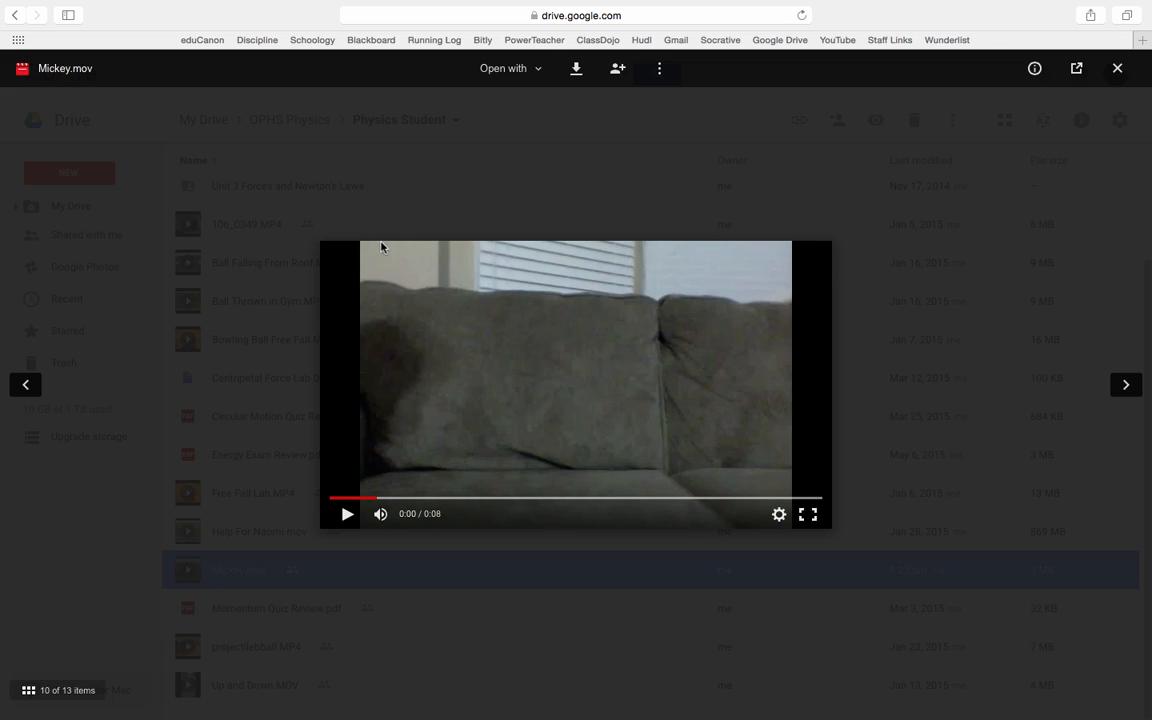
{"action": "left_click", "coordinate": [577, 69]}
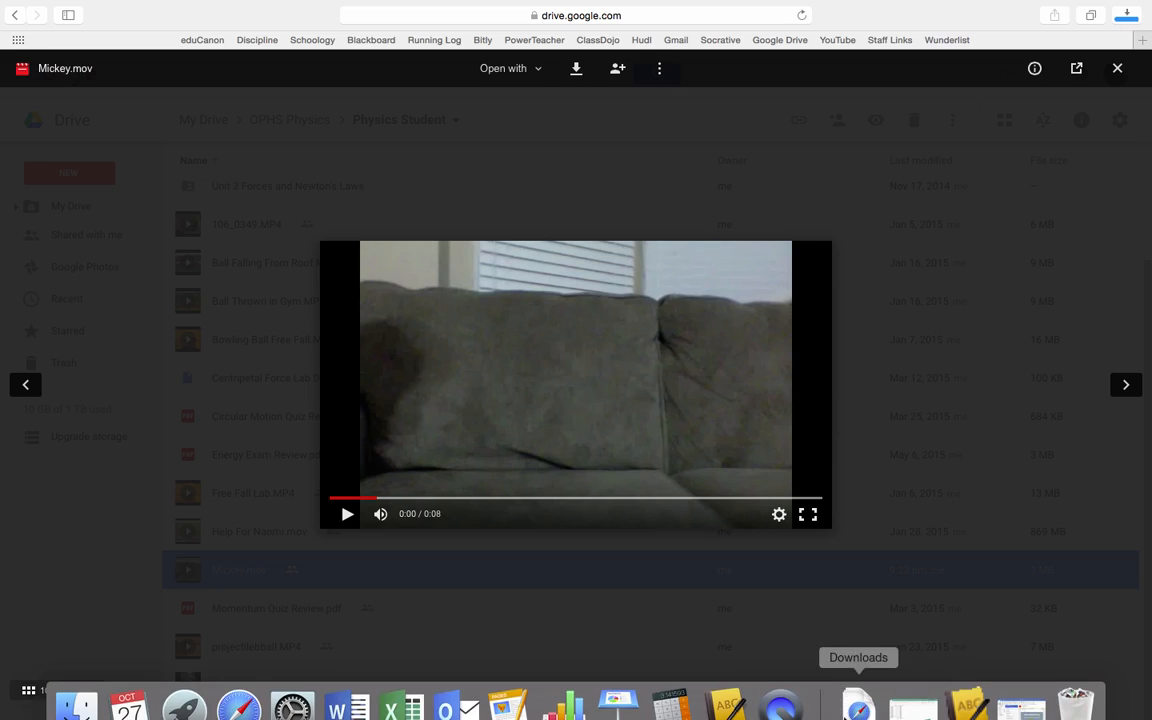
{"action": "key", "text": "ctrl+Right"}
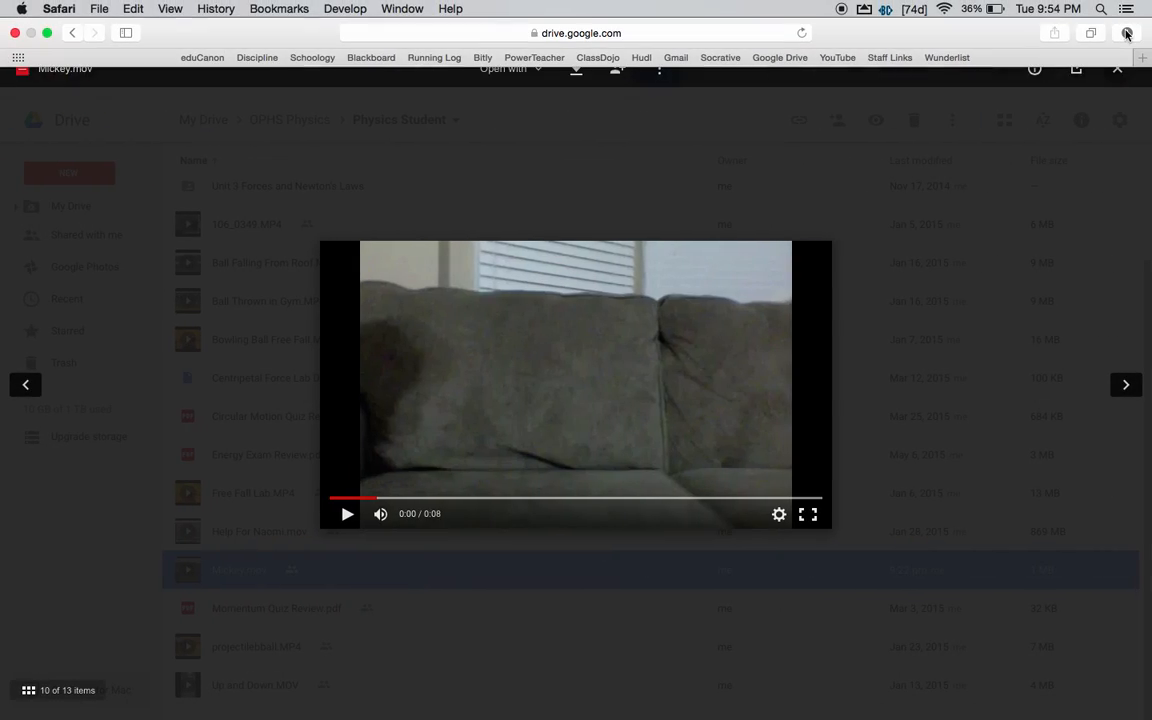
{"action": "left_click", "coordinate": [1126, 33]}
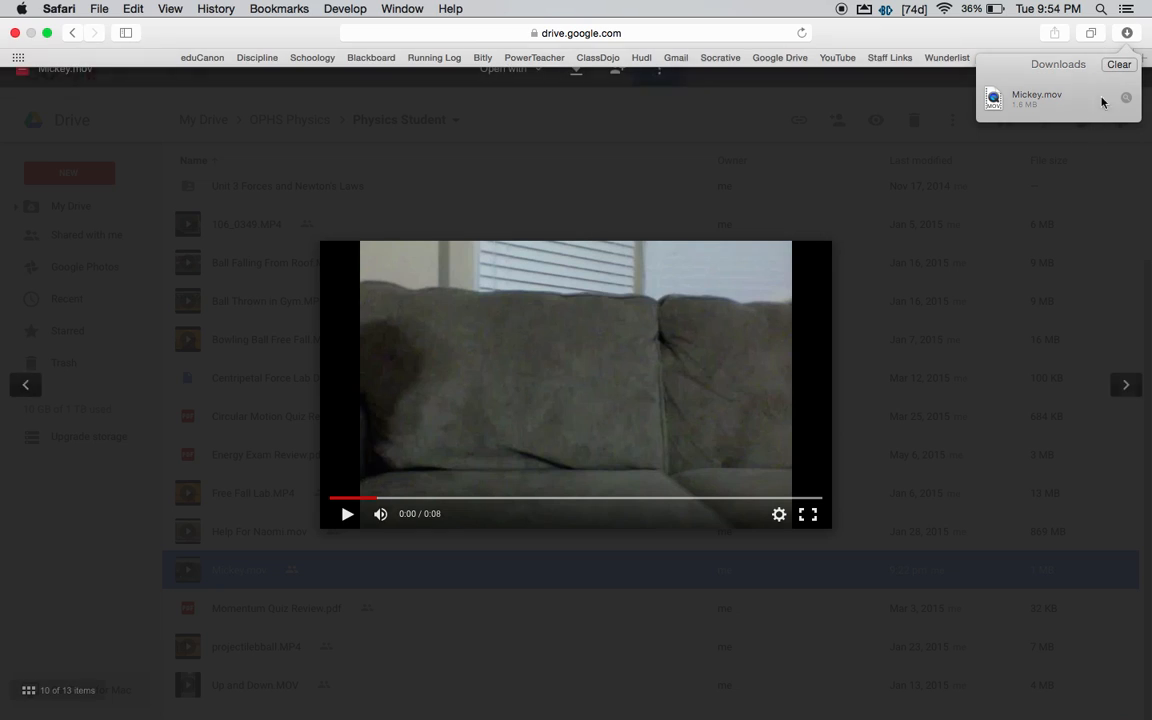
- Close the Mickey.mov player window and move the Mickey.mov file from the Downloads folder onto the desktop
{"action": "key", "text": "ctrl+Left"}
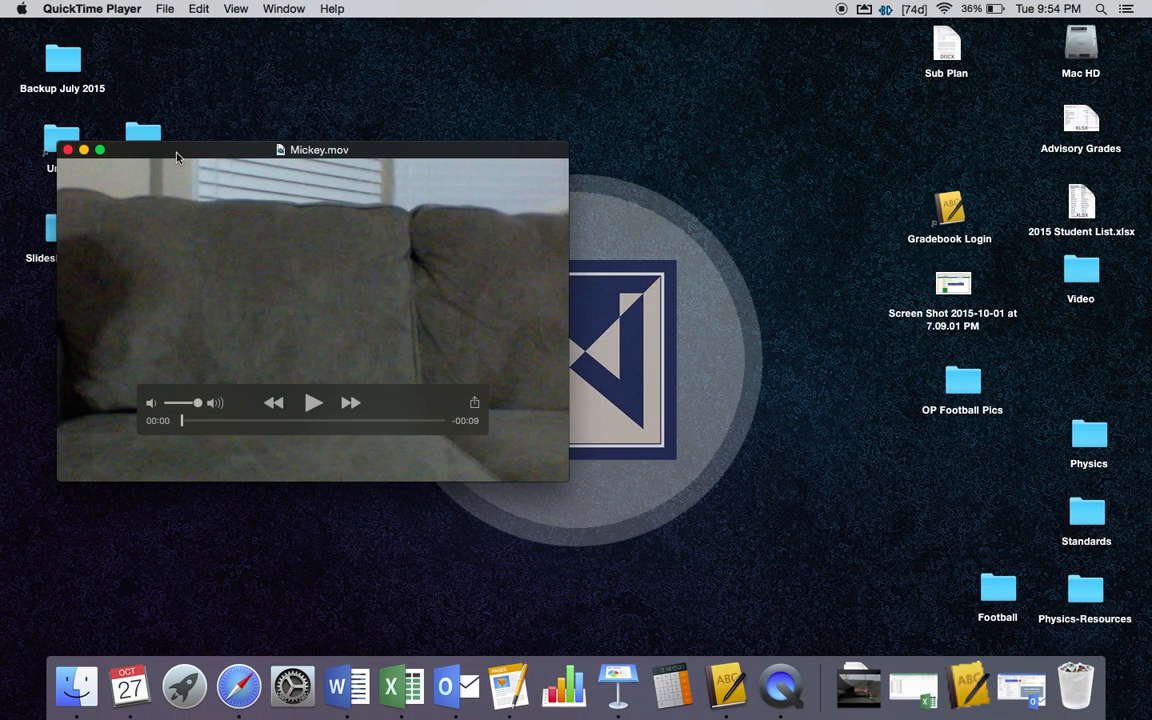
{"action": "left_click", "coordinate": [68, 150]}
{"action": "left_click", "coordinate": [573, 470]}
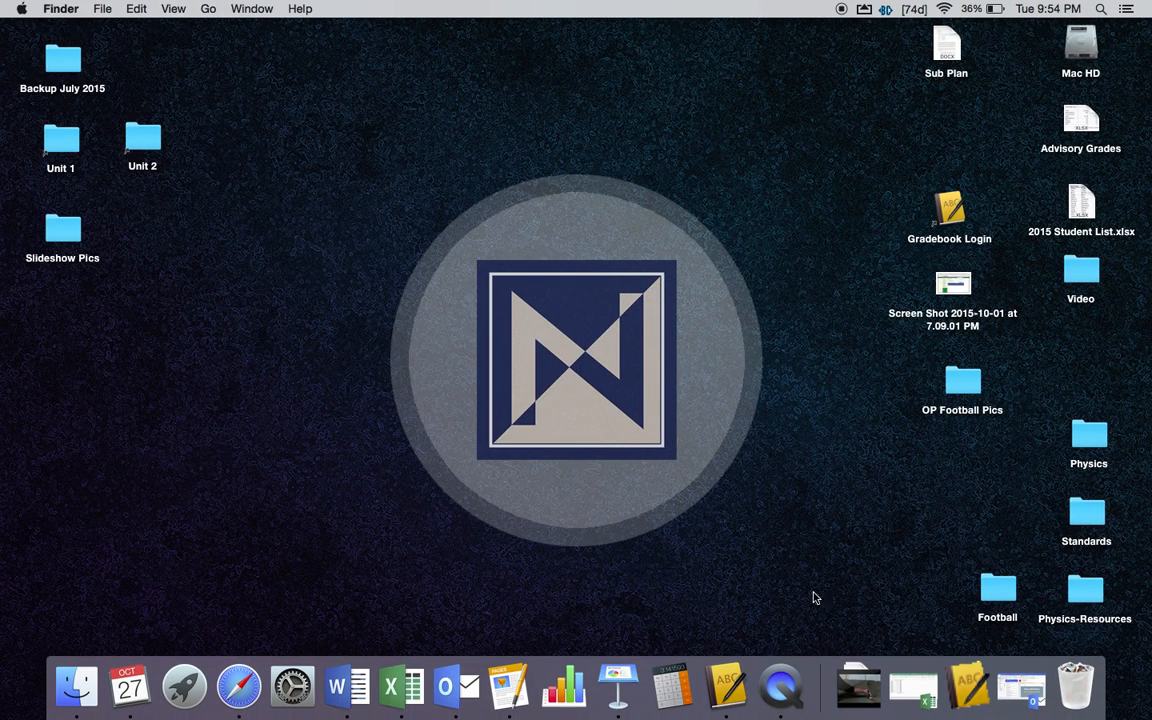
{"action": "left_click", "coordinate": [860, 688]}
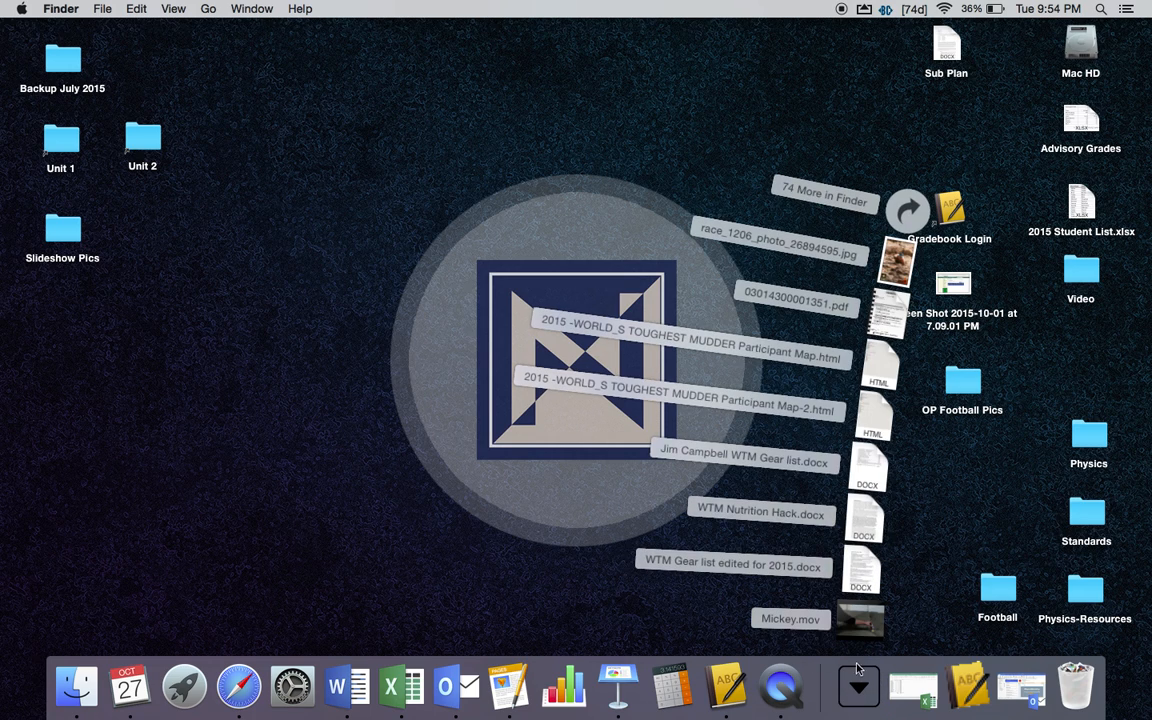
{"action": "left_click_drag", "start_coordinate": [866, 624], "coordinate": [969, 488]}
{"action": "left_click", "coordinate": [833, 516]}
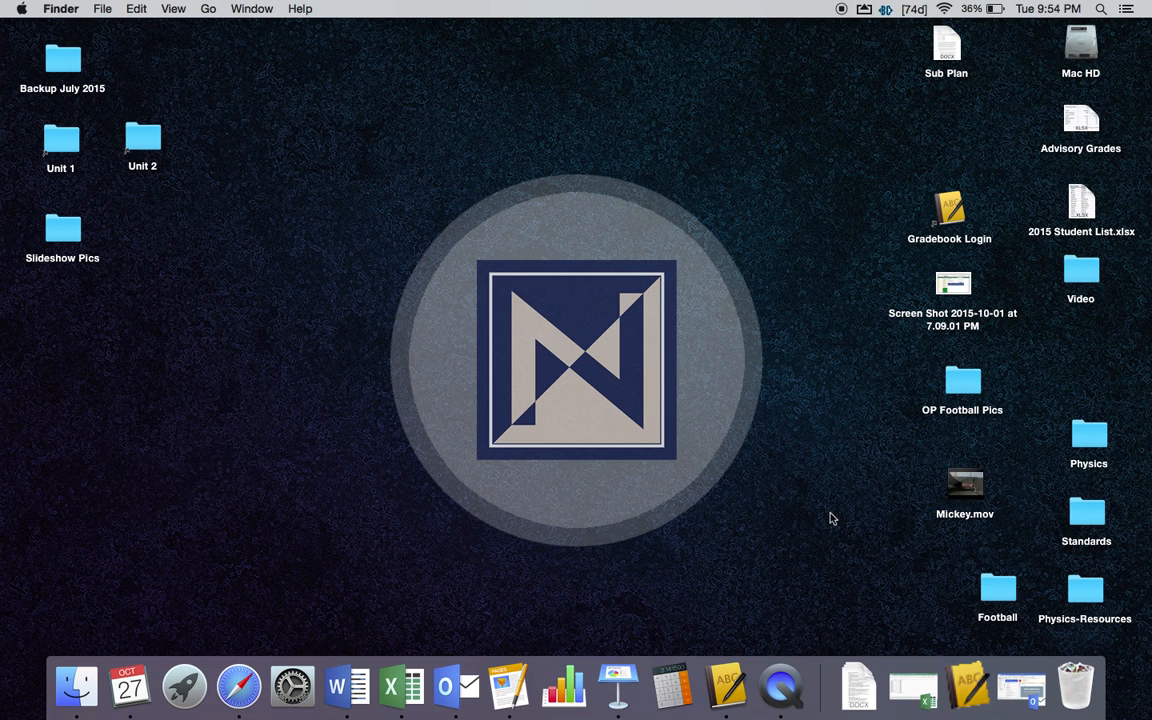
- Search the installed applications for "logger", launch Logger Pro, and make its window full screen
{"action": "key", "text": "F4"}
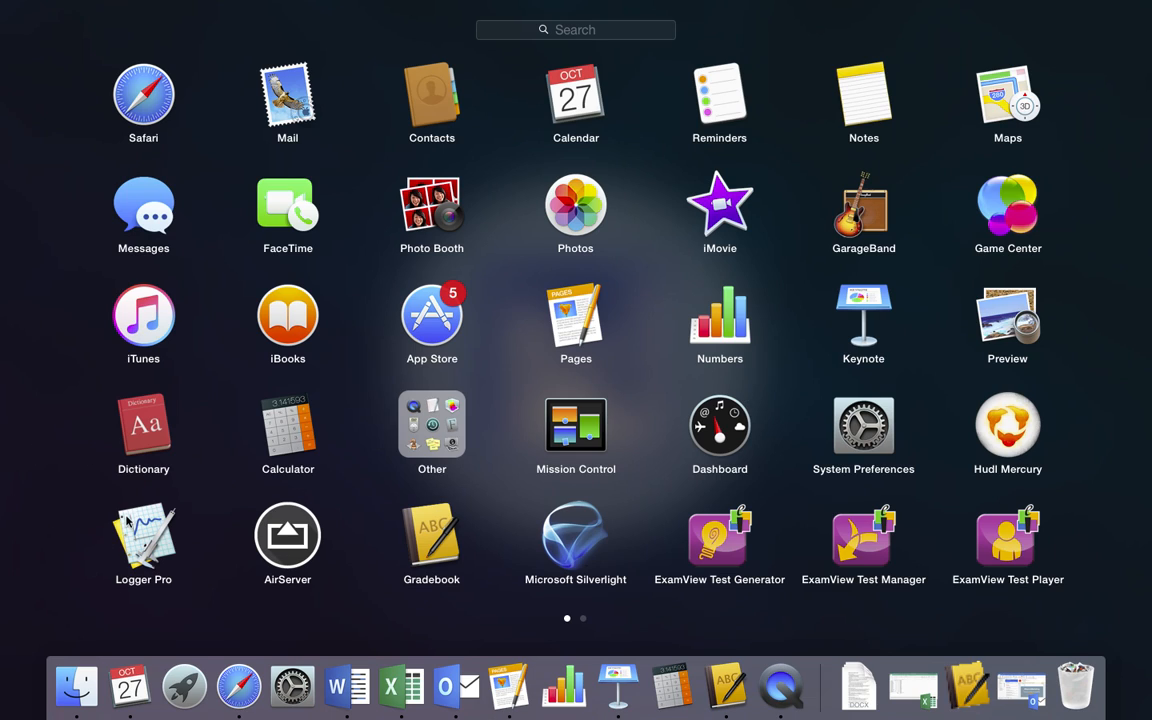
{"action": "left_click", "coordinate": [545, 27]}
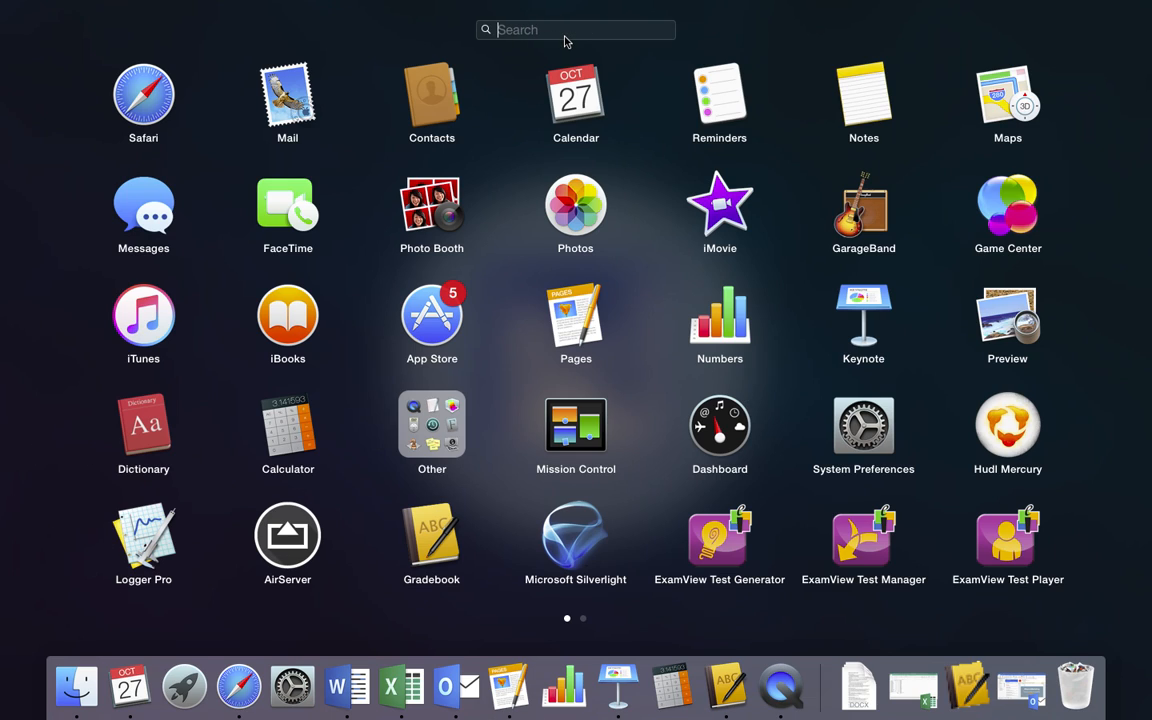
{"action": "type", "text": "logger"}
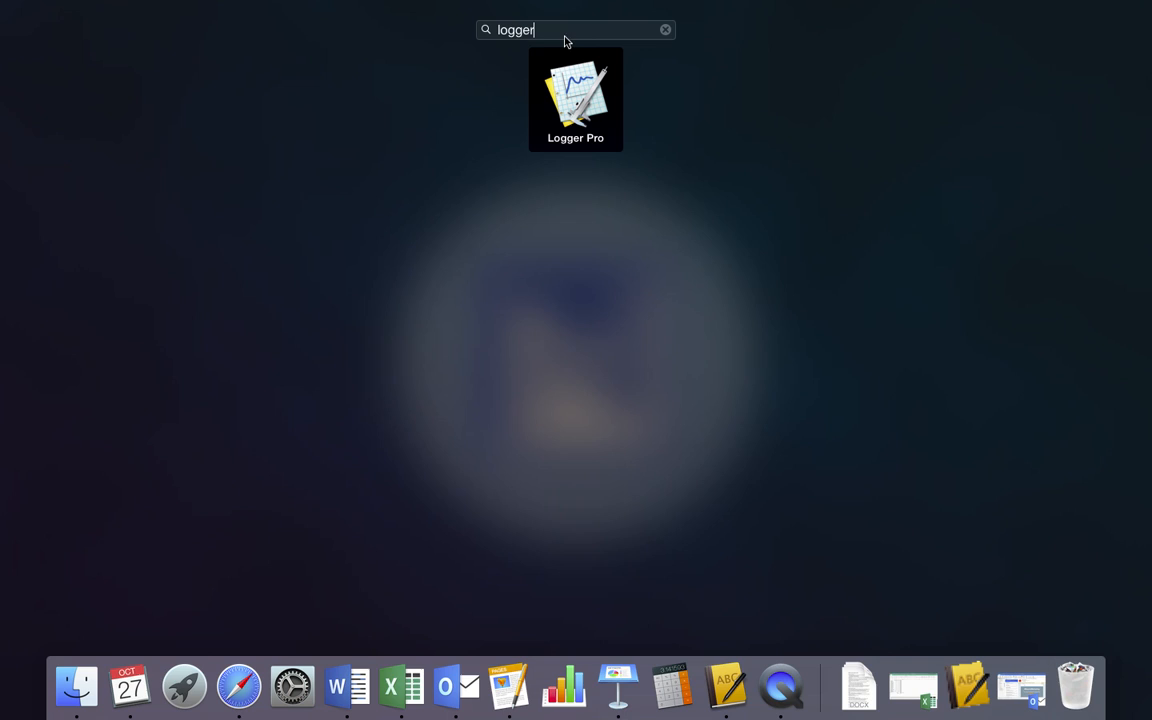
{"action": "left_click", "coordinate": [575, 100]}
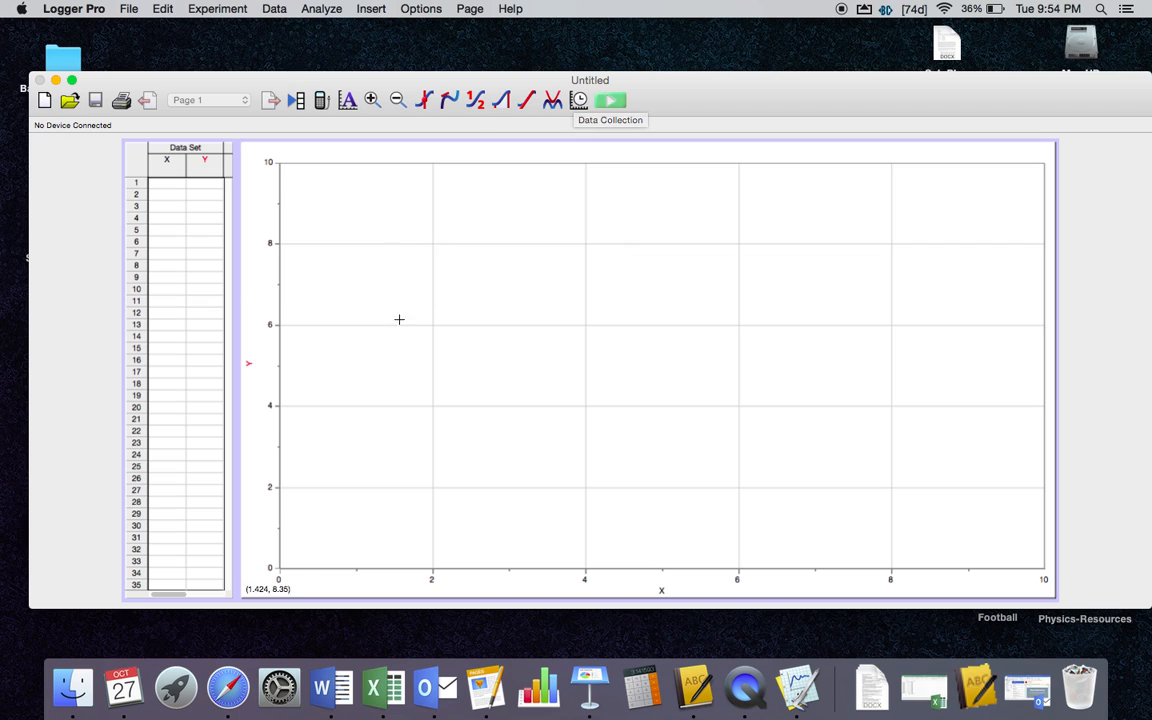
{"action": "left_click", "coordinate": [165, 184]}
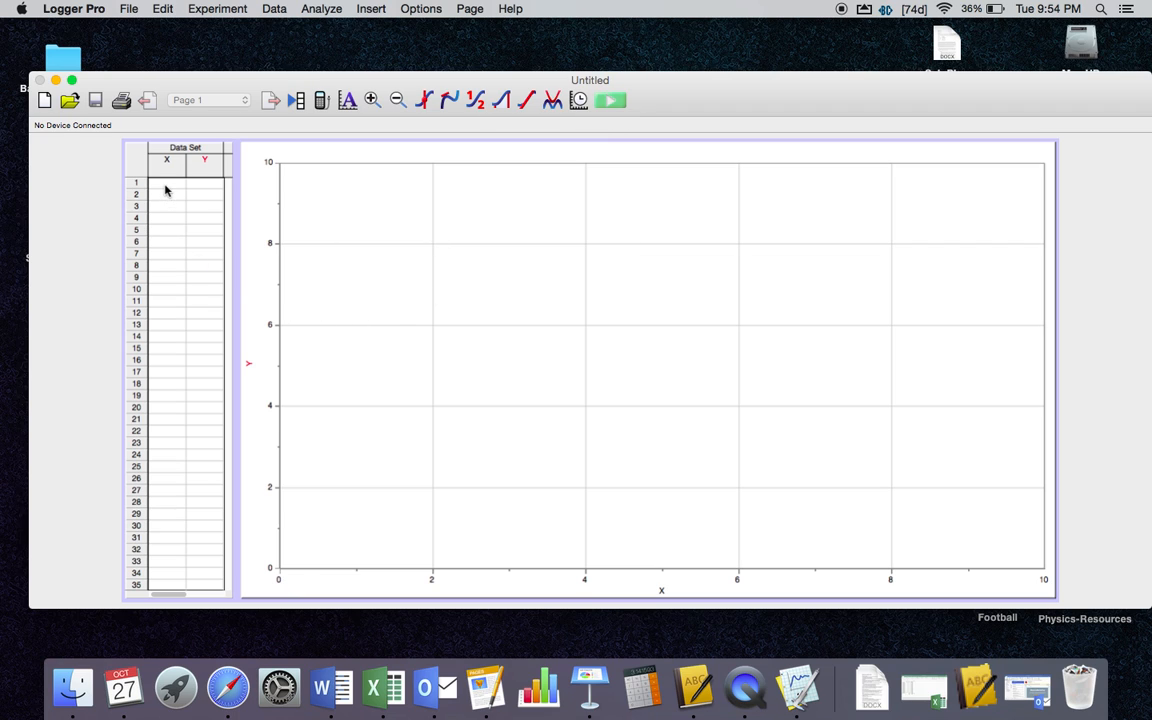
{"action": "left_click", "coordinate": [72, 82]}
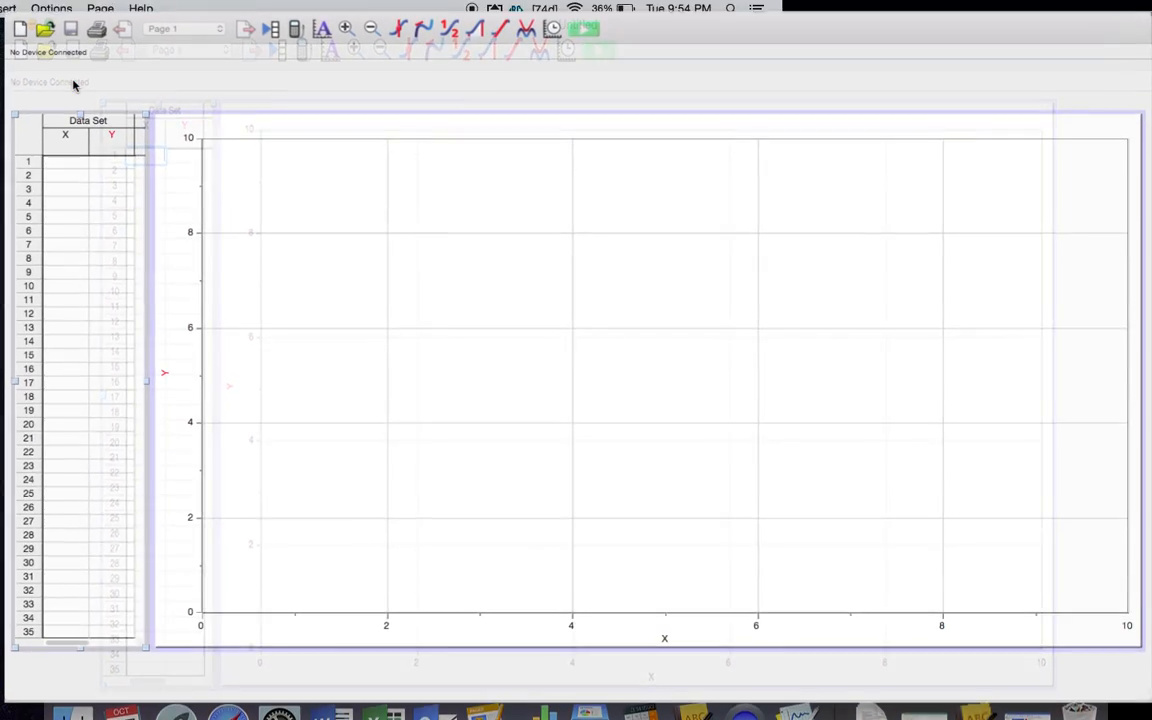
- Insert the movie Mickey.mov from the Desktop folder into the Logger Pro page
{"action": "mouse_move", "coordinate": [216, 3]}
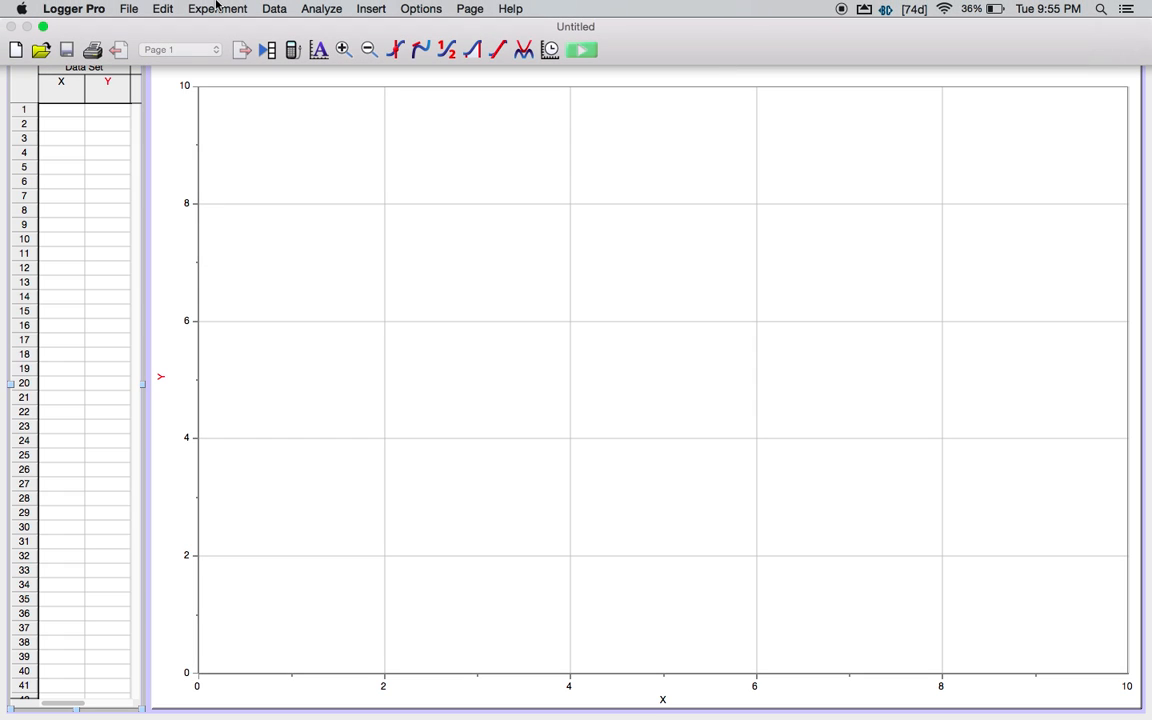
{"action": "left_click", "coordinate": [372, 9]}
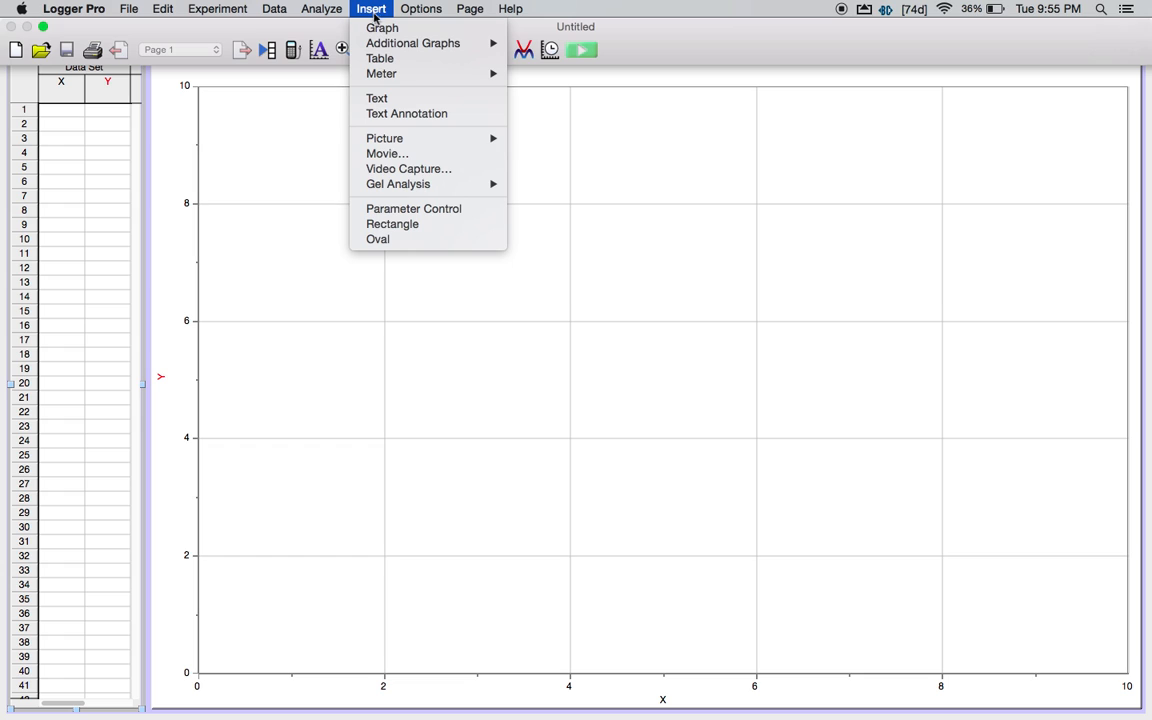
{"action": "left_click", "coordinate": [383, 154]}
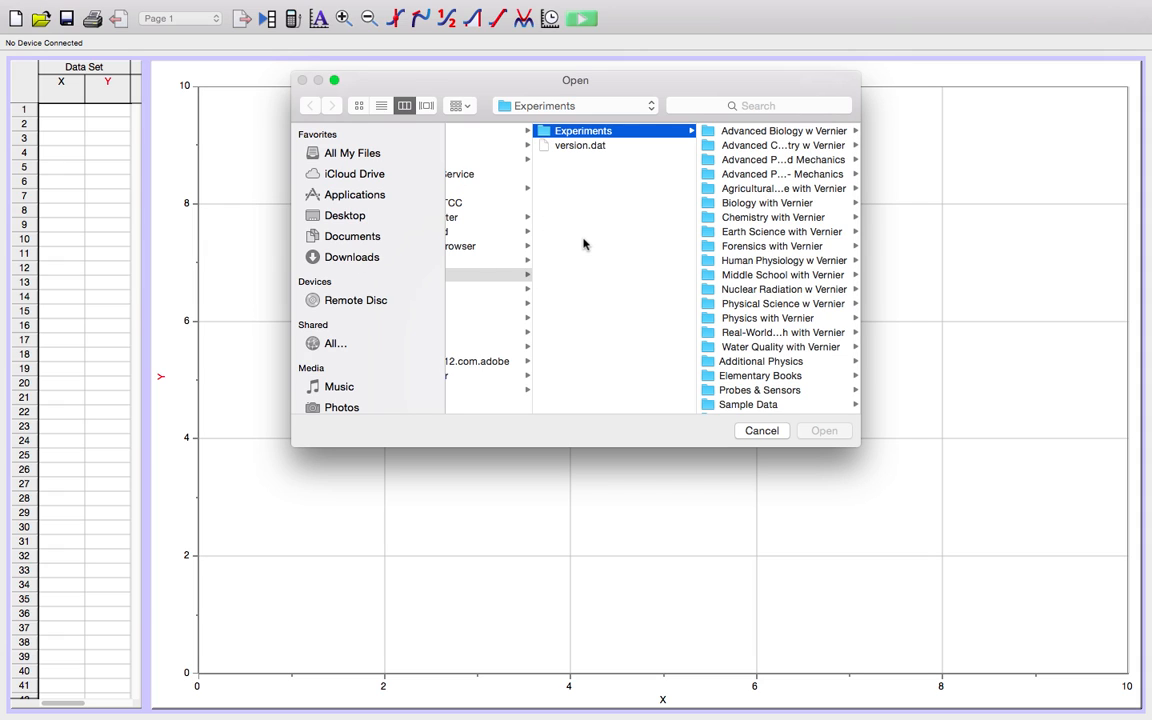
{"action": "scroll", "coordinate": [584, 244], "scroll_direction": "left", "scroll_amount": 5}
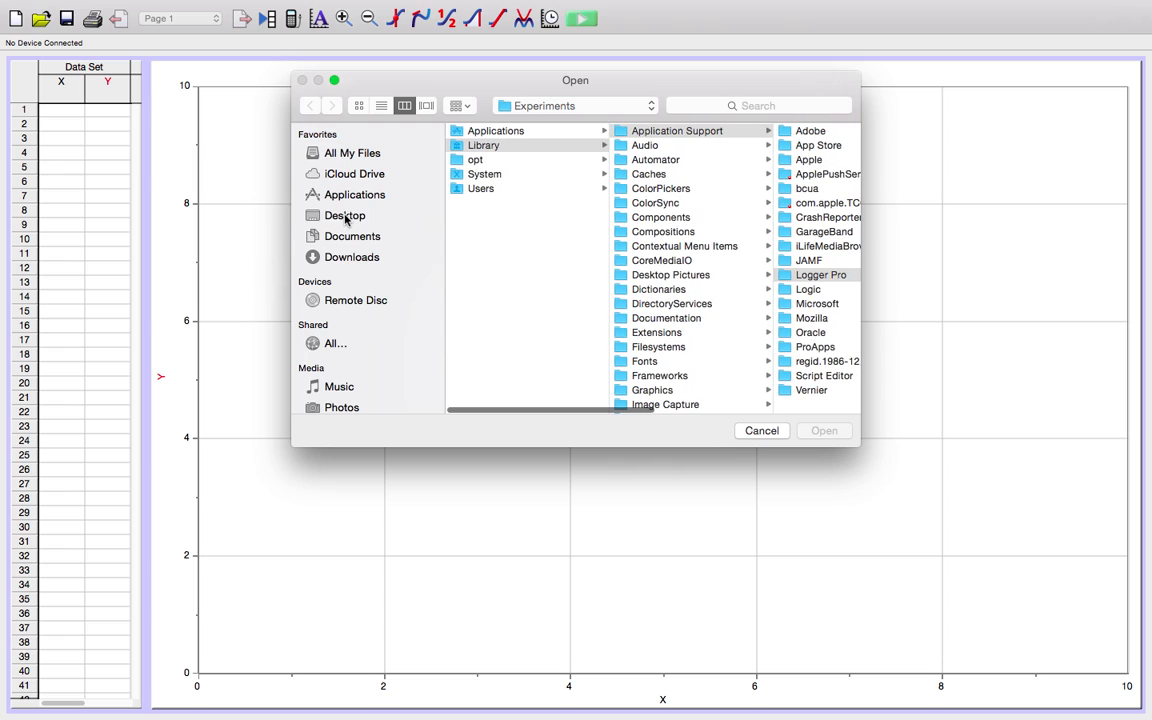
{"action": "left_click", "coordinate": [345, 216]}
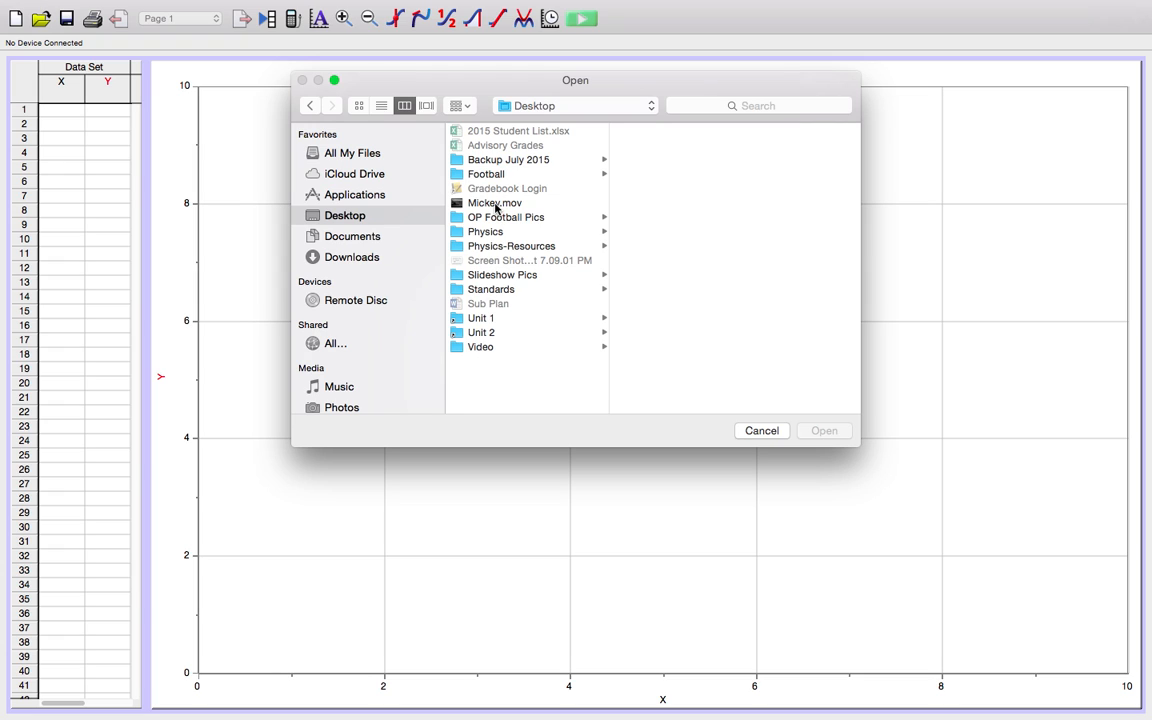
{"action": "left_click", "coordinate": [495, 203]}
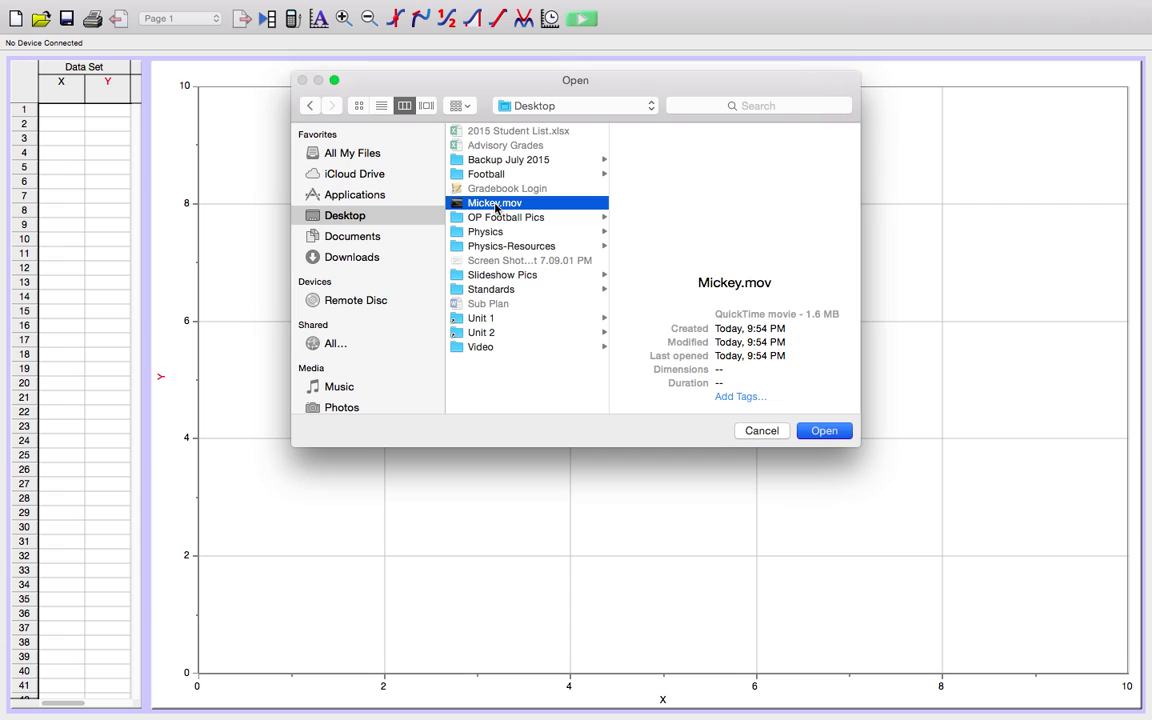
{"action": "double_click", "coordinate": [495, 203]}
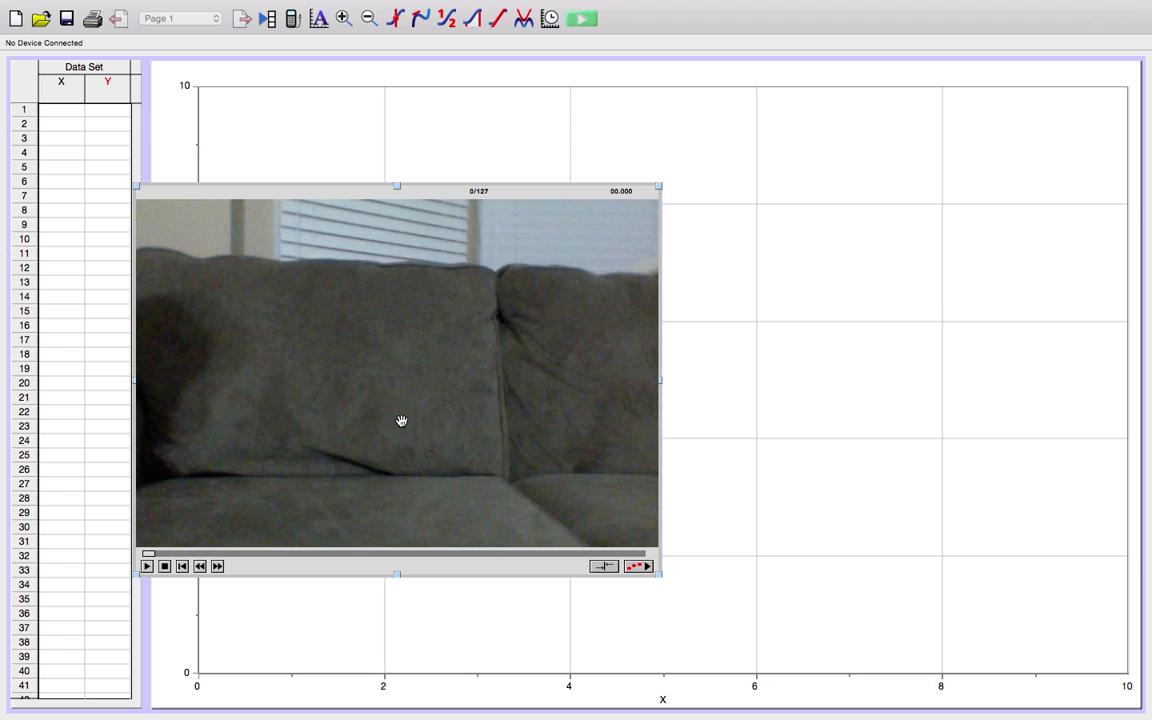
- Move the movie to the upper-left corner of the page and enlarge it to cover most of the graph
{"action": "left_click_drag", "start_coordinate": [401, 421], "coordinate": [278, 299]}
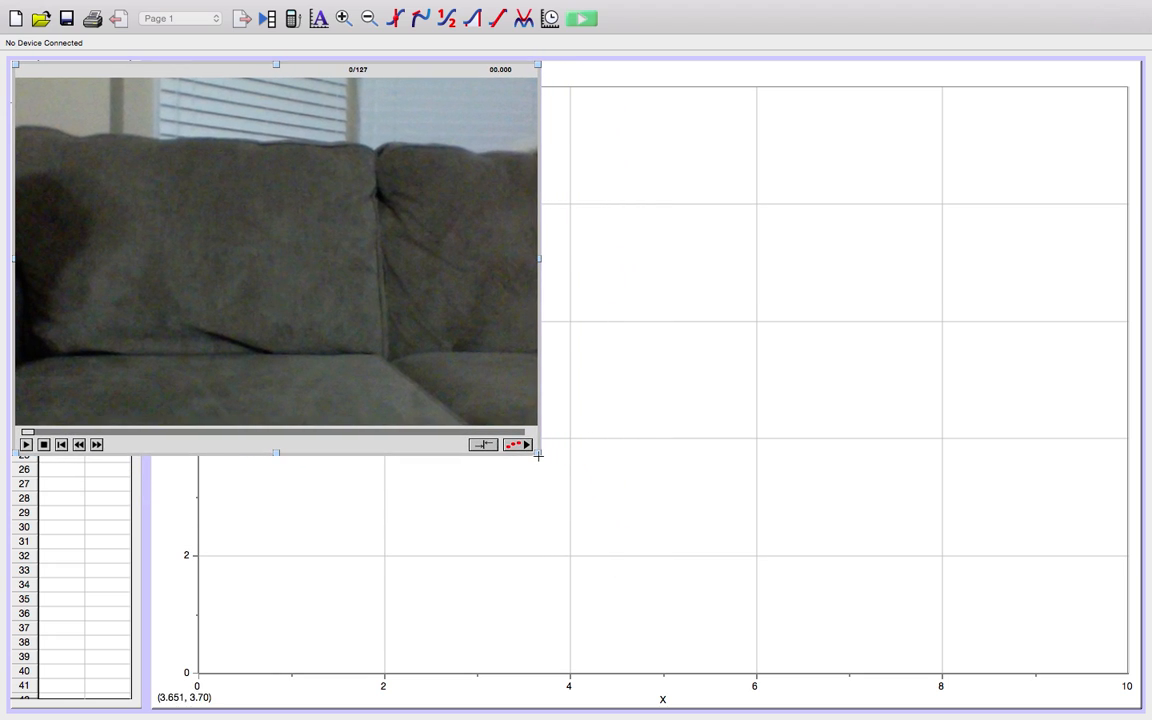
{"action": "left_click_drag", "start_coordinate": [538, 453], "coordinate": [891, 688]}
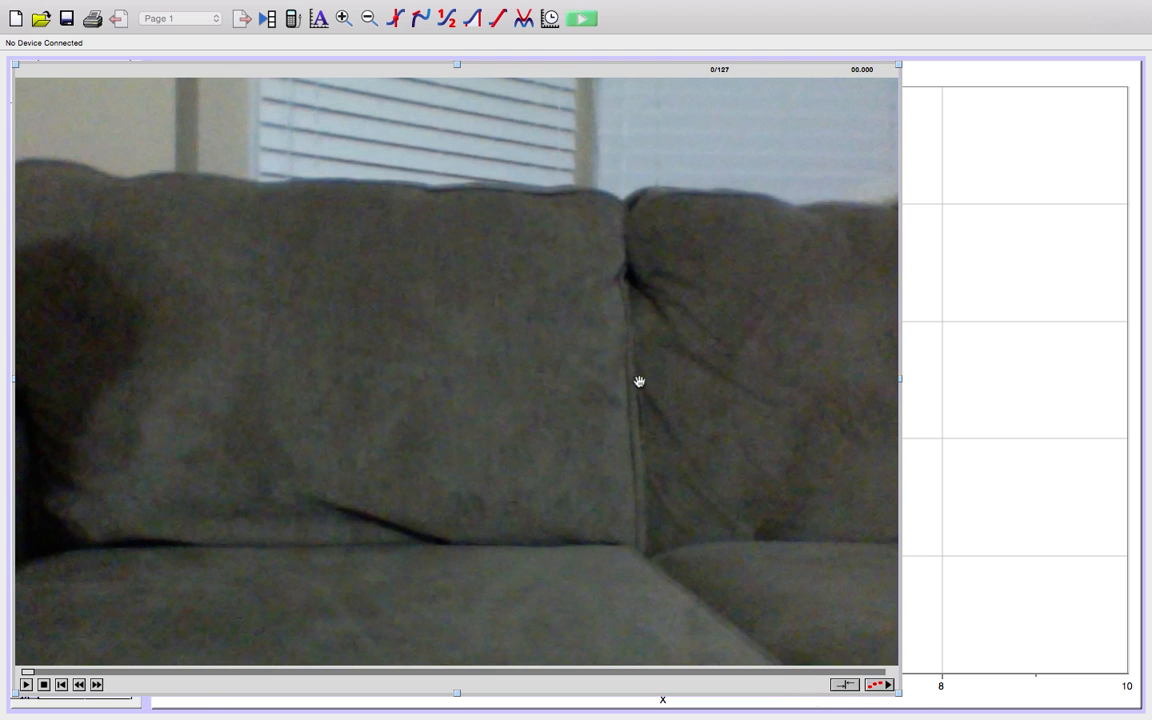
- Enable video analysis, advance the movie to frame 15, and add the first tracking point on the Mickey toy's head
{"action": "left_click", "coordinate": [879, 686]}
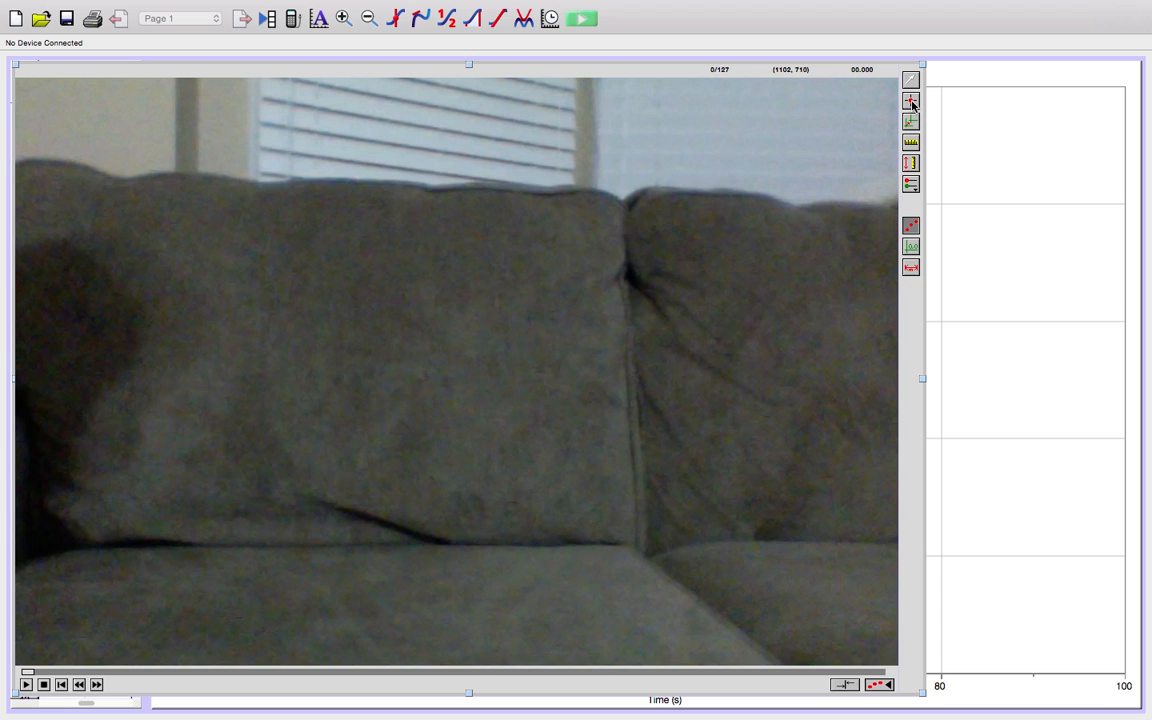
{"action": "left_click", "coordinate": [911, 103]}
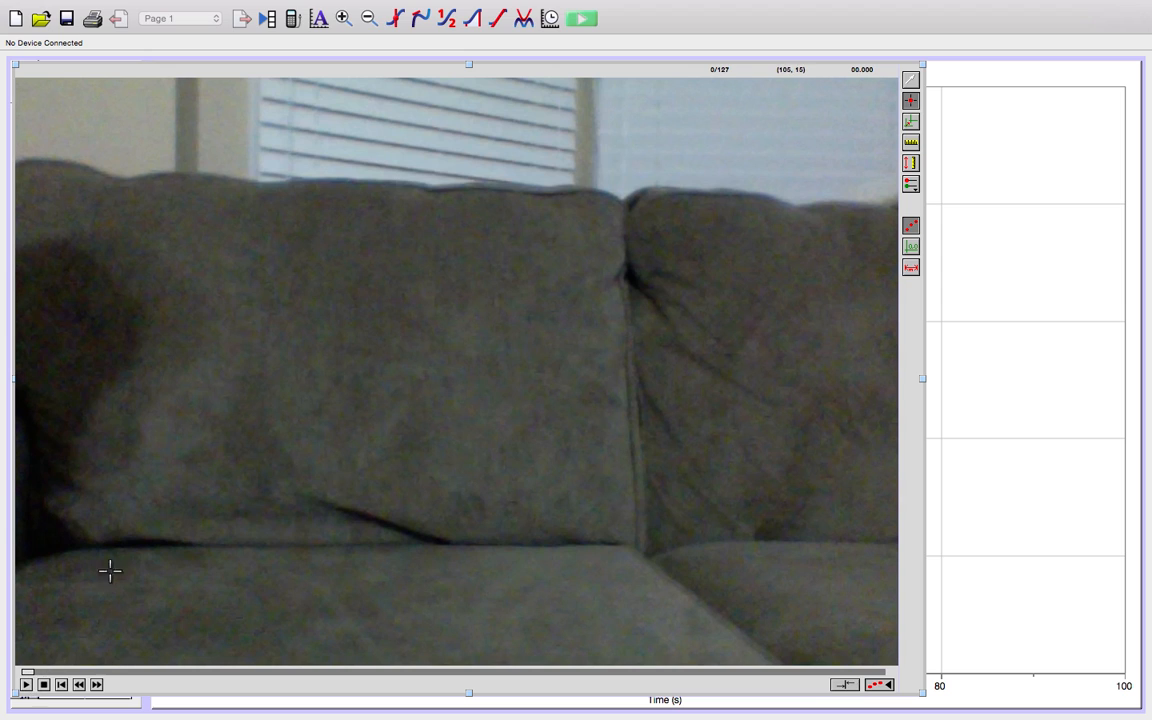
{"action": "left_click", "coordinate": [97, 685]}
{"action": "left_click", "coordinate": [97, 685]}
{"action": "left_click", "coordinate": [97, 685]}
{"action": "left_click", "coordinate": [97, 685]}
{"action": "left_click", "coordinate": [97, 685]}
{"action": "left_click", "coordinate": [97, 685]}
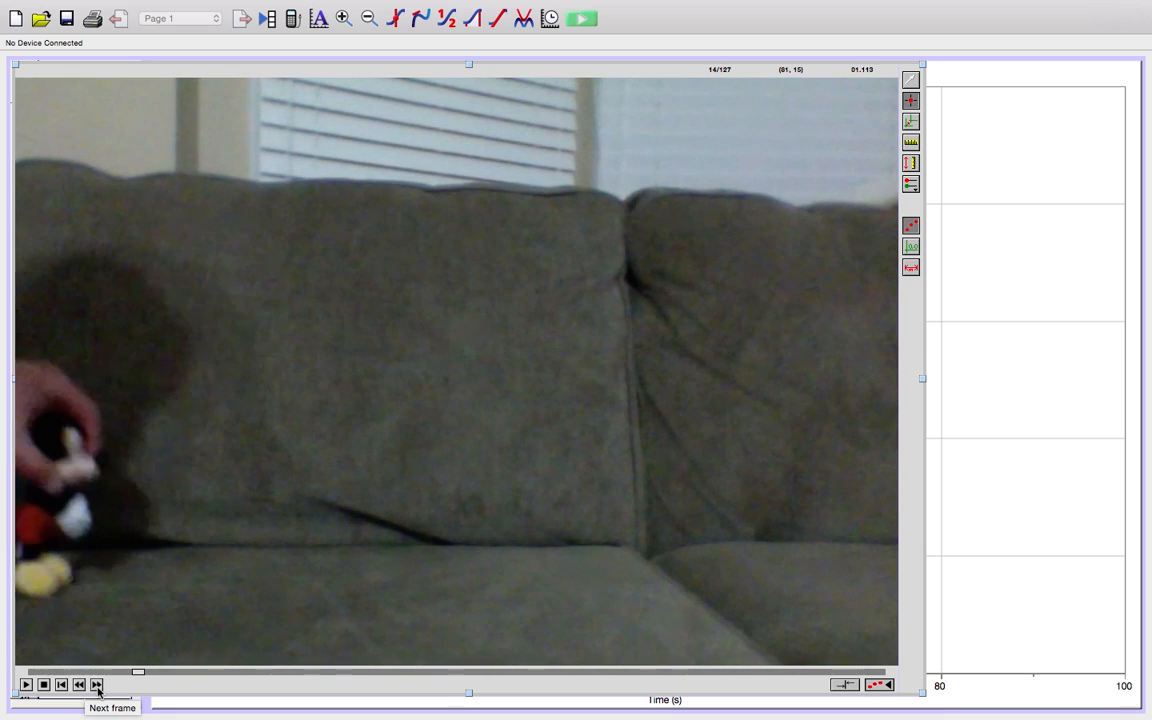
{"action": "left_click", "coordinate": [97, 685]}
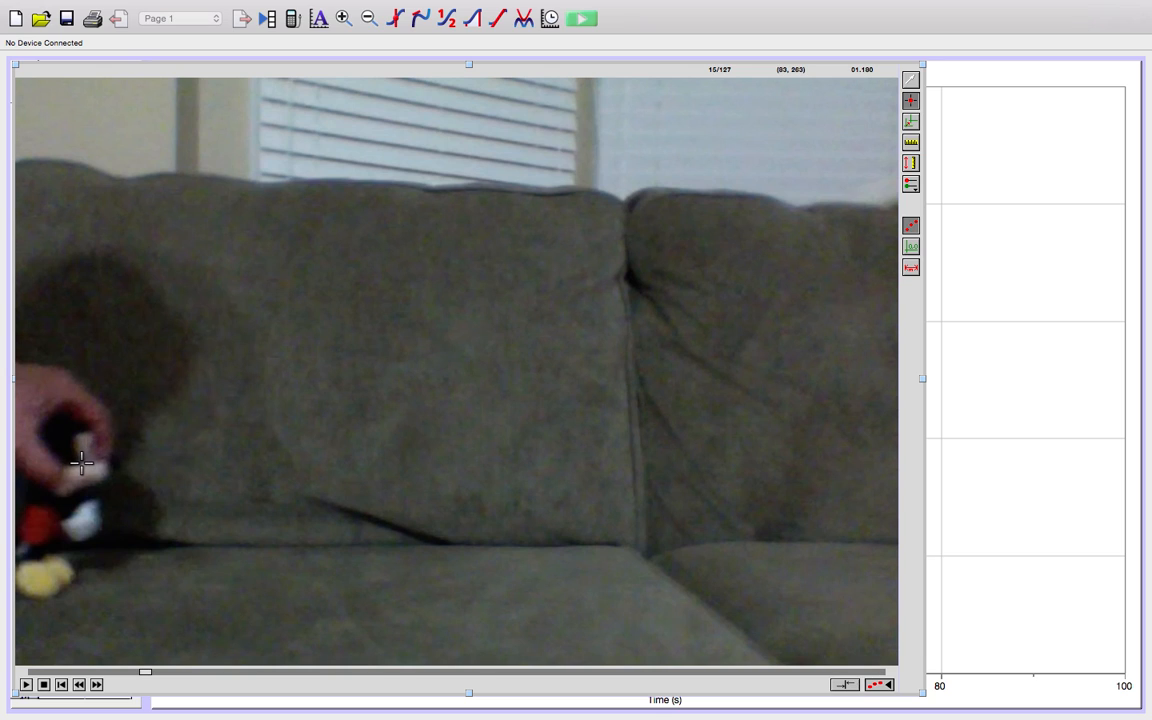
{"action": "left_click", "coordinate": [83, 463]}
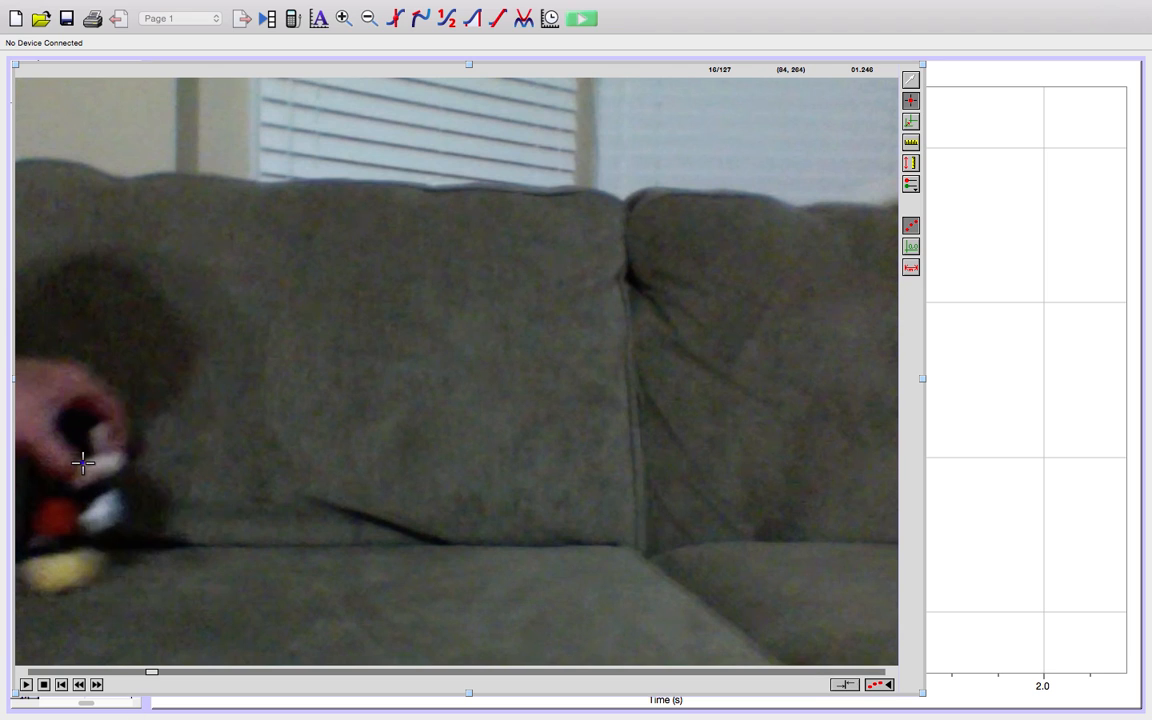
- Advance the movie to frame 21 and add the second tracking point on the toy's head
{"action": "left_click", "coordinate": [98, 686]}
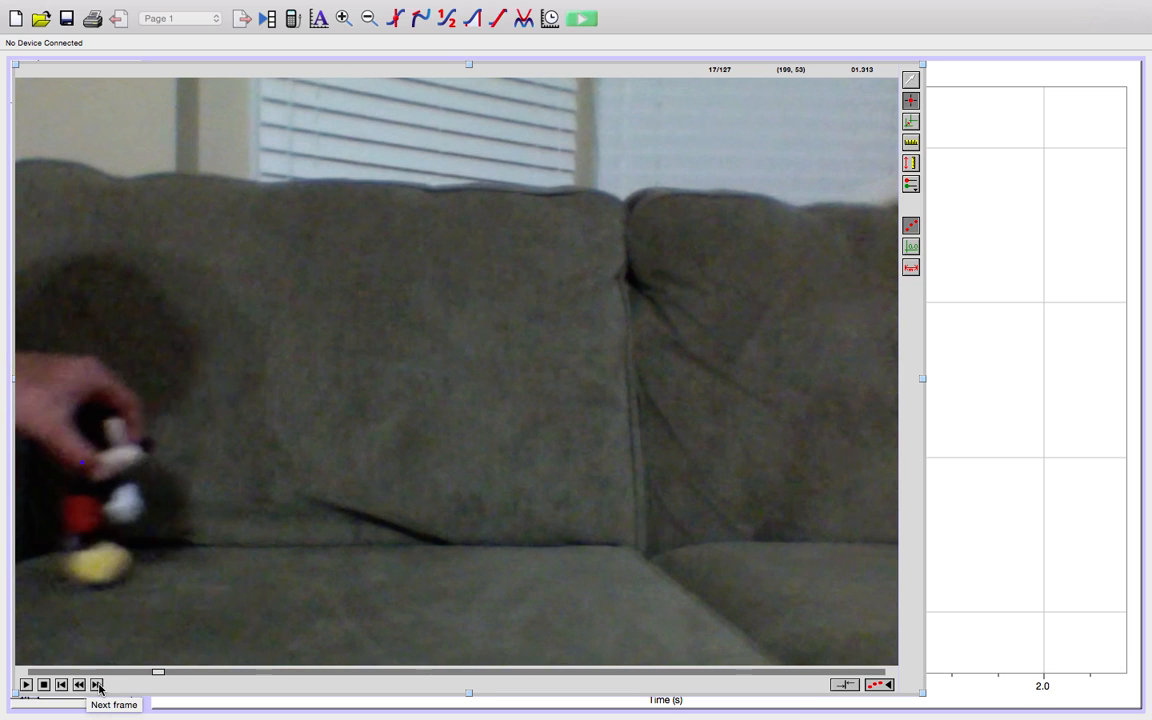
{"action": "left_click", "coordinate": [98, 686]}
{"action": "left_click", "coordinate": [98, 686]}
{"action": "left_click", "coordinate": [98, 686]}
{"action": "left_click", "coordinate": [98, 686]}
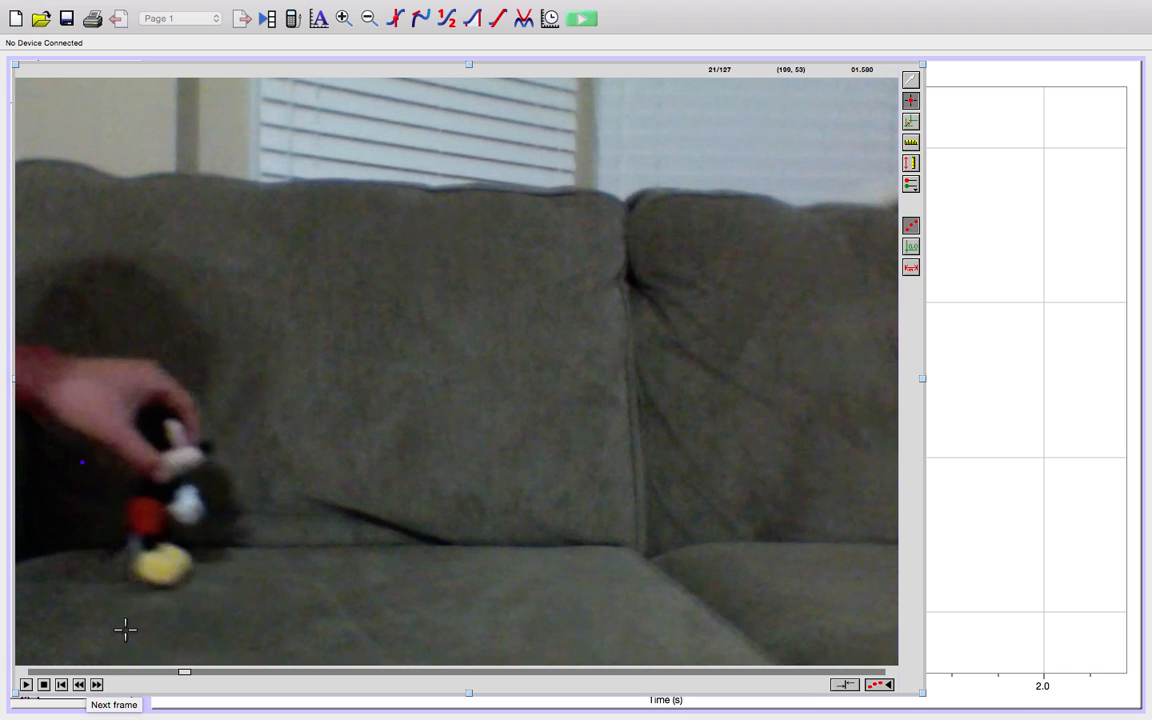
{"action": "left_click", "coordinate": [174, 449]}
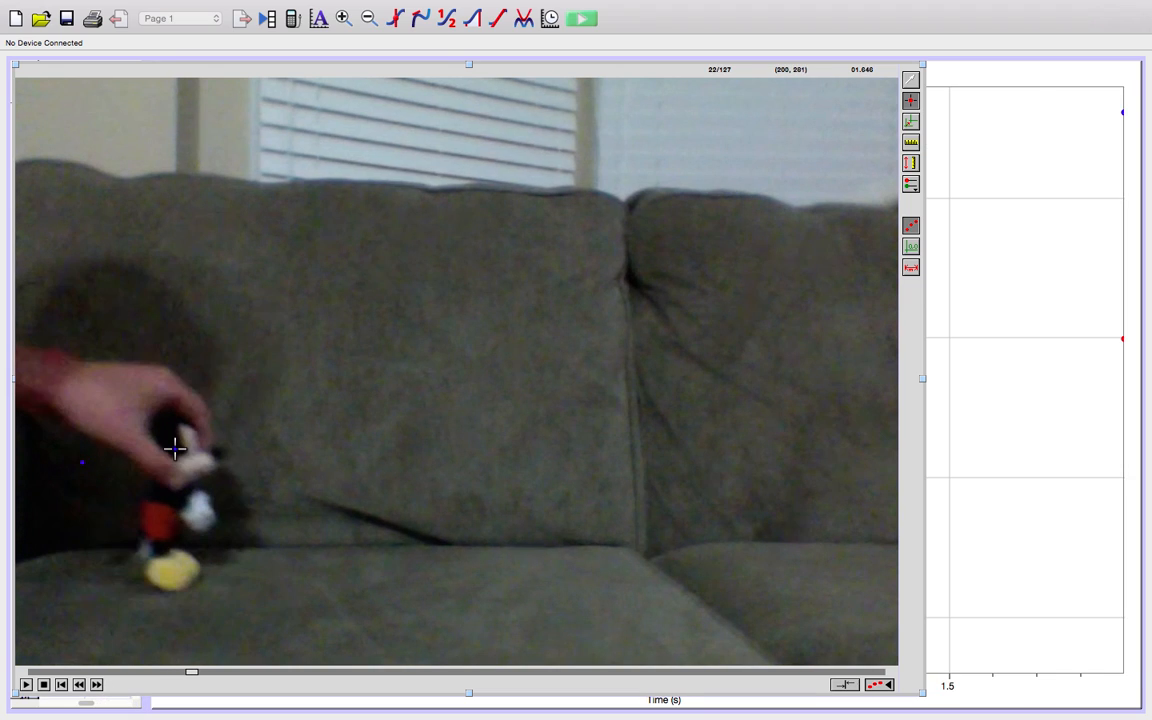
- Advance the movie to frame 27 and add the third tracking point on the toy's head
{"action": "left_click", "coordinate": [98, 686]}
{"action": "left_click", "coordinate": [98, 686]}
{"action": "left_click", "coordinate": [98, 686]}
{"action": "left_click", "coordinate": [98, 686]}
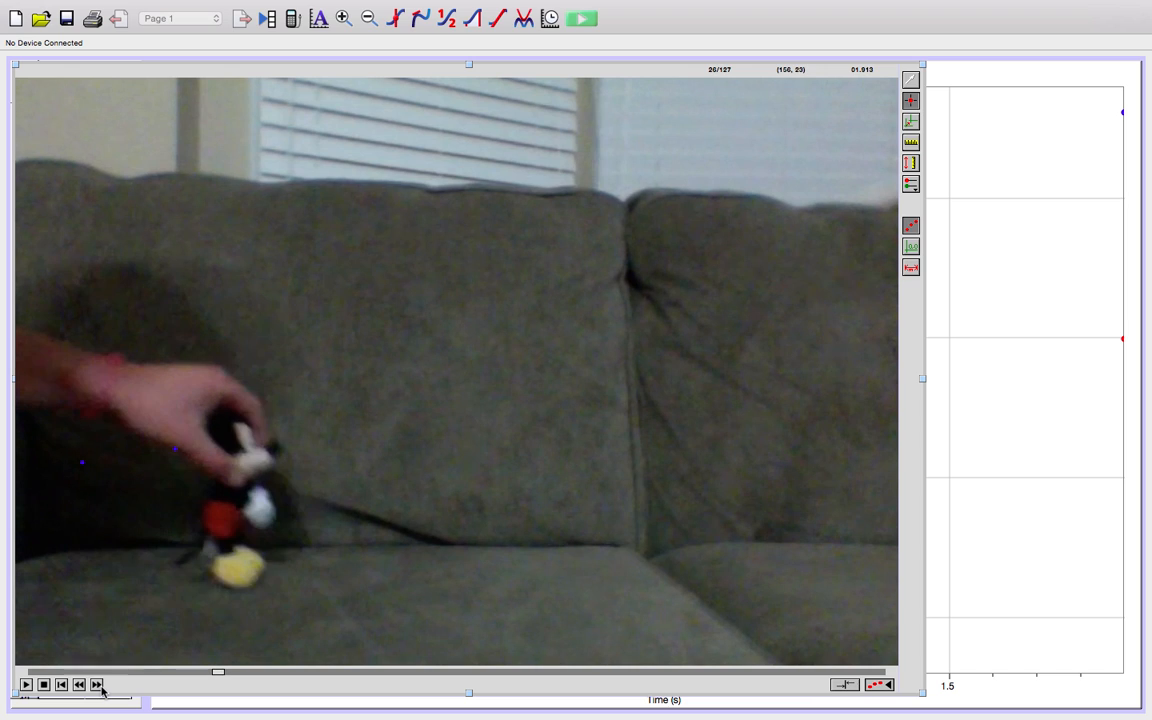
{"action": "left_click", "coordinate": [98, 686]}
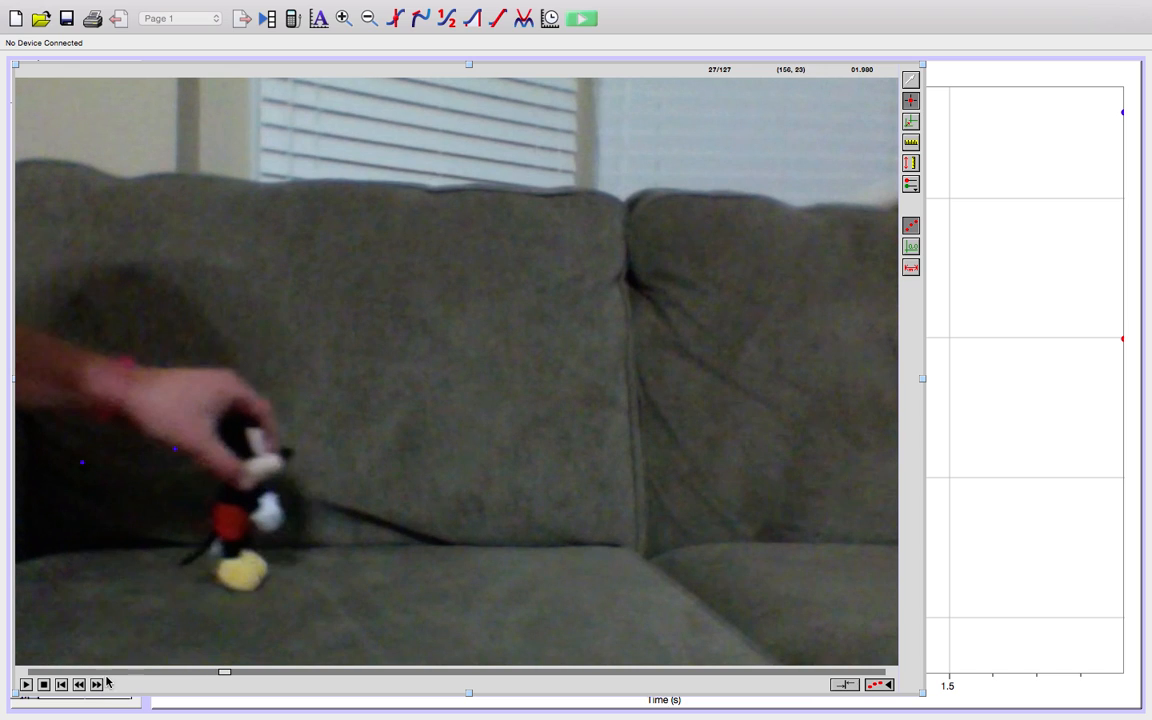
{"action": "left_click", "coordinate": [257, 457]}
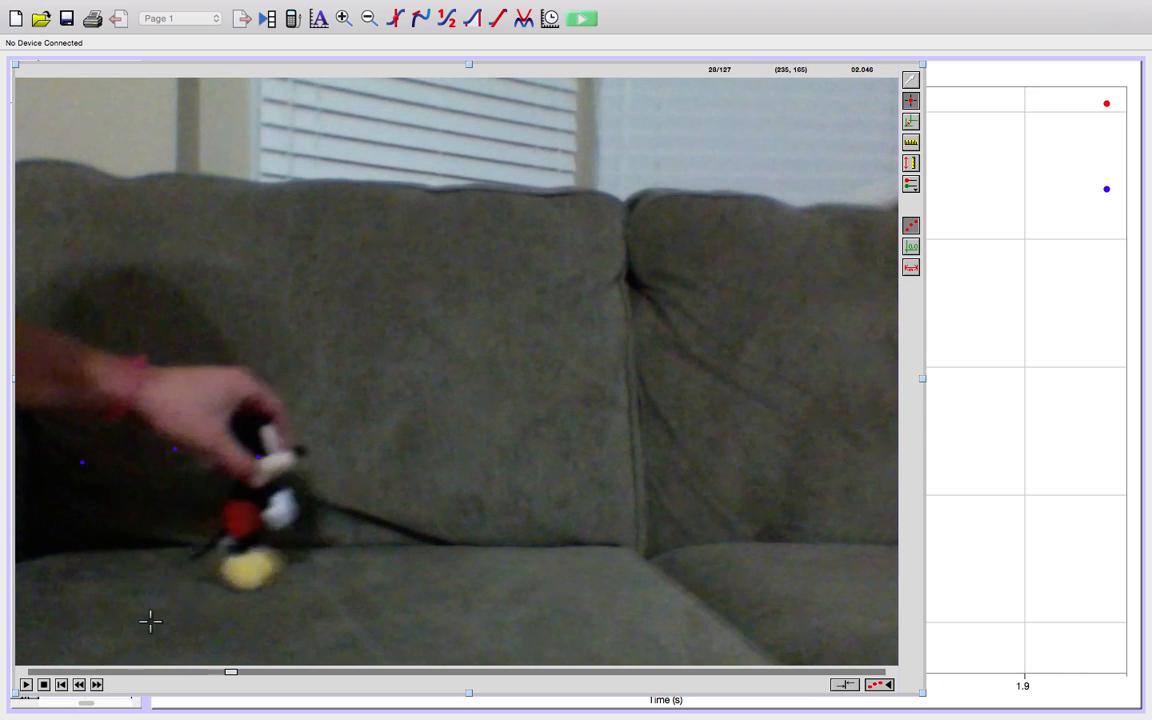
- Advance the movie to frame 33 and add the fourth tracking point on the toy's head
{"action": "left_click", "coordinate": [97, 686]}
{"action": "left_click", "coordinate": [97, 686]}
{"action": "left_click", "coordinate": [97, 686]}
{"action": "left_click", "coordinate": [97, 686]}
{"action": "left_click", "coordinate": [97, 686]}
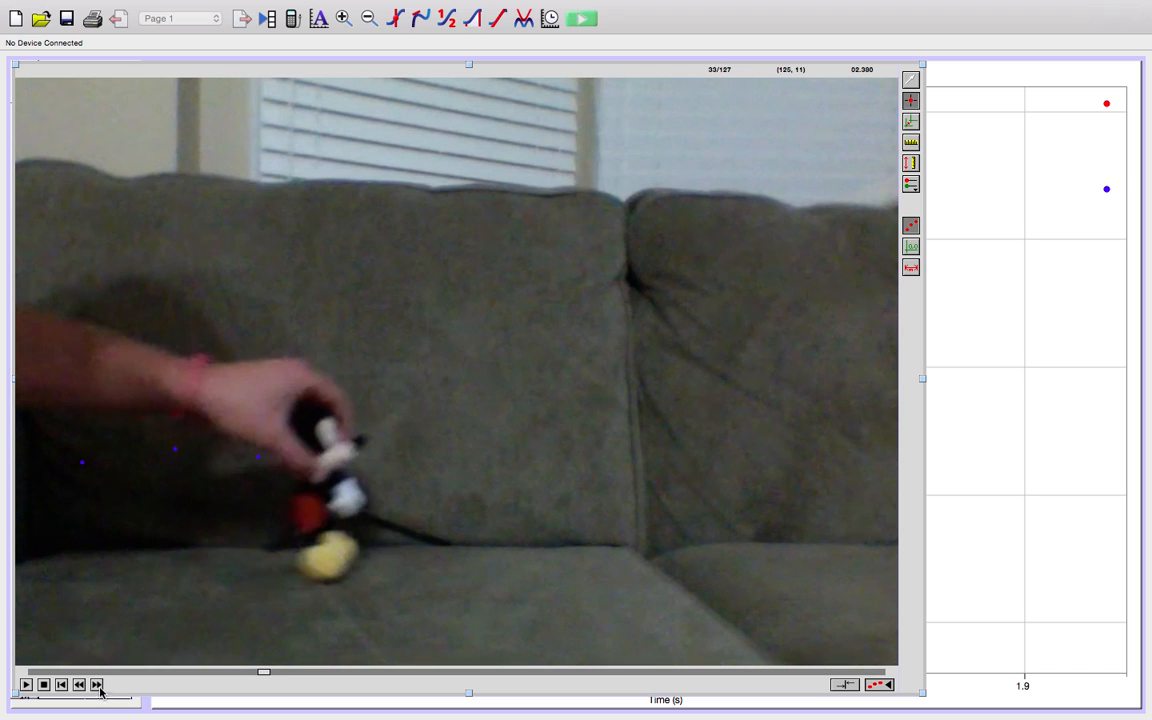
{"action": "left_click", "coordinate": [327, 448]}
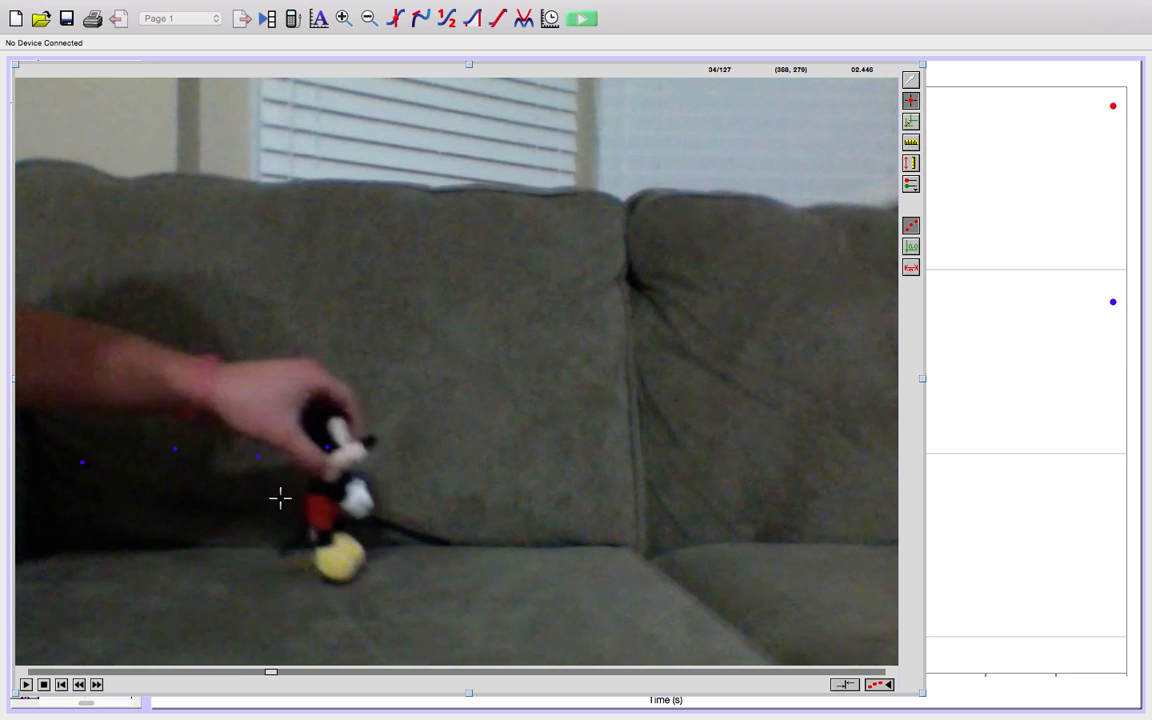
- Advance the movie to frame 39 and add the fifth tracking point on the toy's head
{"action": "left_click", "coordinate": [97, 686]}
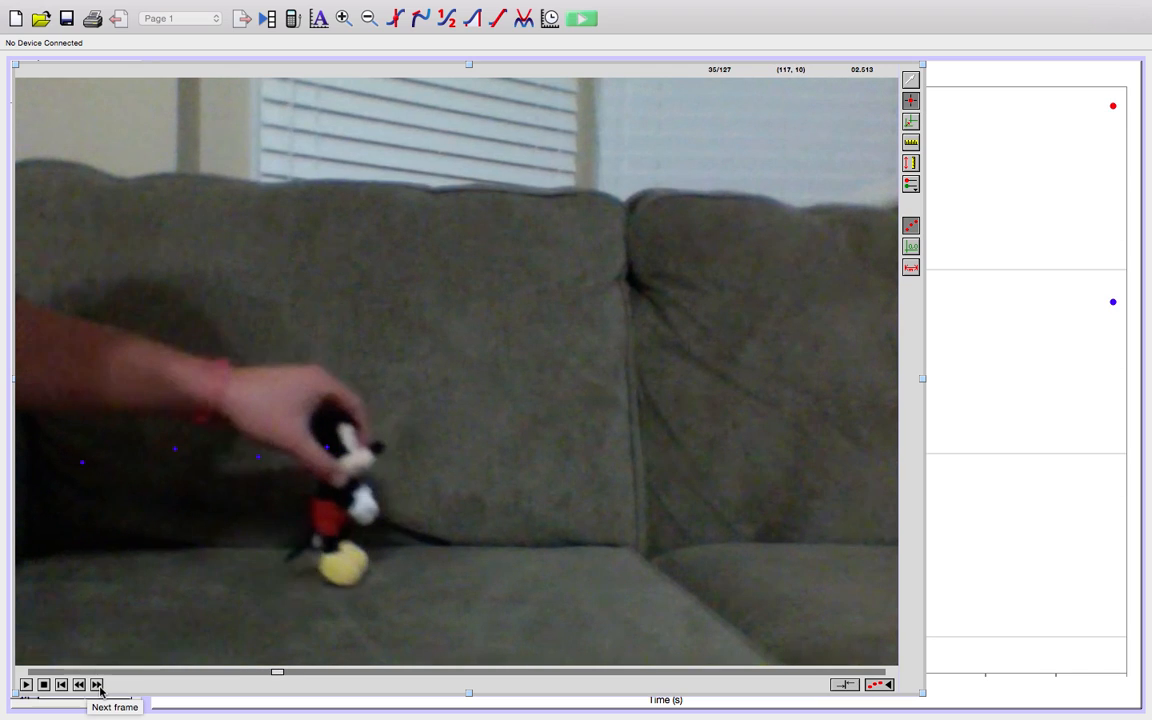
{"action": "left_click", "coordinate": [97, 686]}
{"action": "left_click", "coordinate": [97, 686]}
{"action": "left_click", "coordinate": [97, 686]}
{"action": "left_click", "coordinate": [97, 686]}
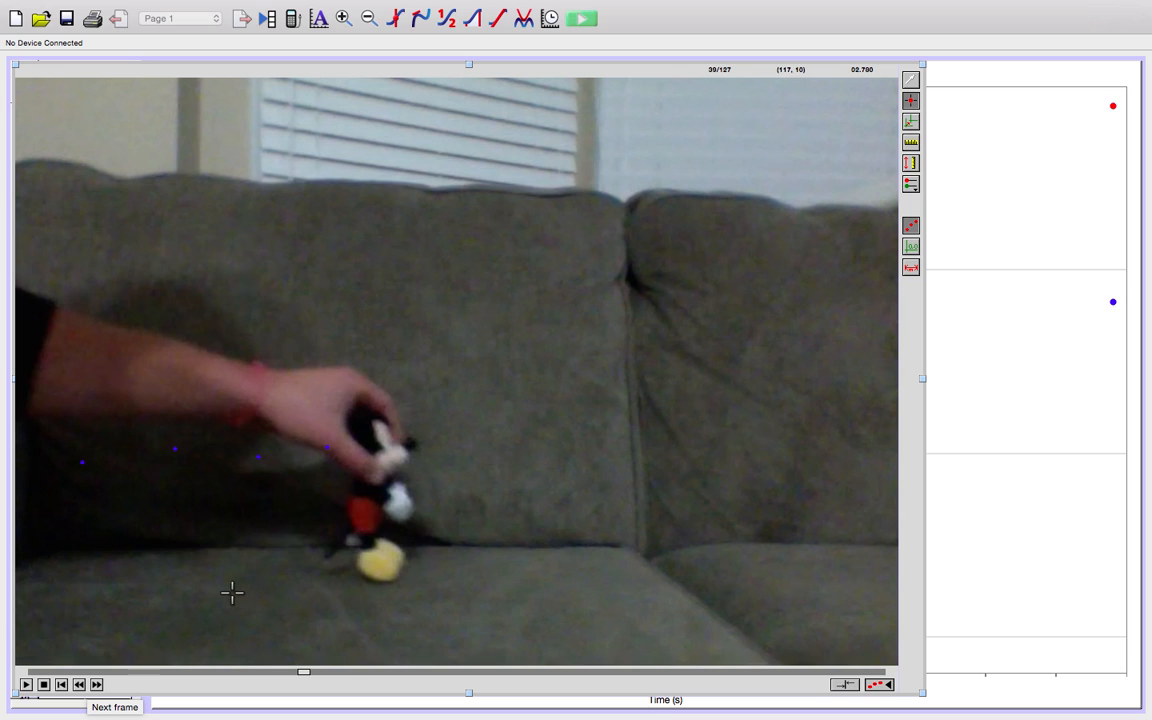
{"action": "left_click", "coordinate": [384, 449]}
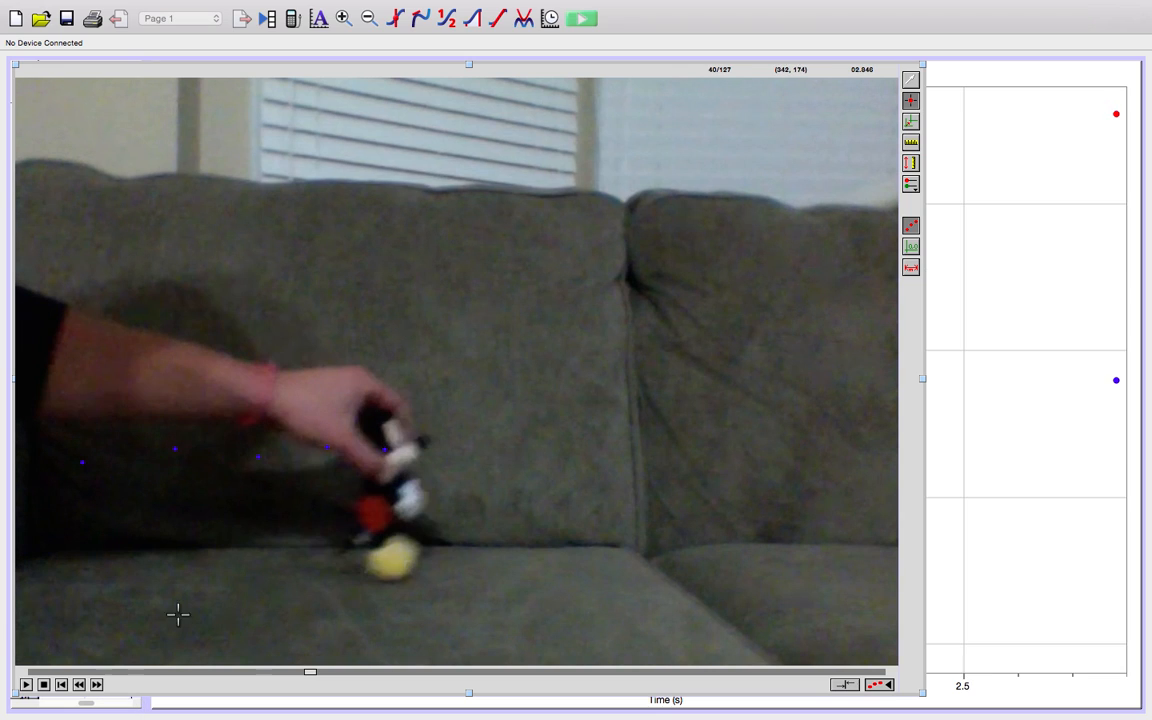
- Advance the movie to frame 45 and add the sixth tracking point on the toy's head
{"action": "left_click", "coordinate": [97, 685]}
{"action": "left_click", "coordinate": [97, 685]}
{"action": "left_click", "coordinate": [97, 685]}
{"action": "left_click", "coordinate": [97, 685]}
{"action": "left_click", "coordinate": [97, 685]}
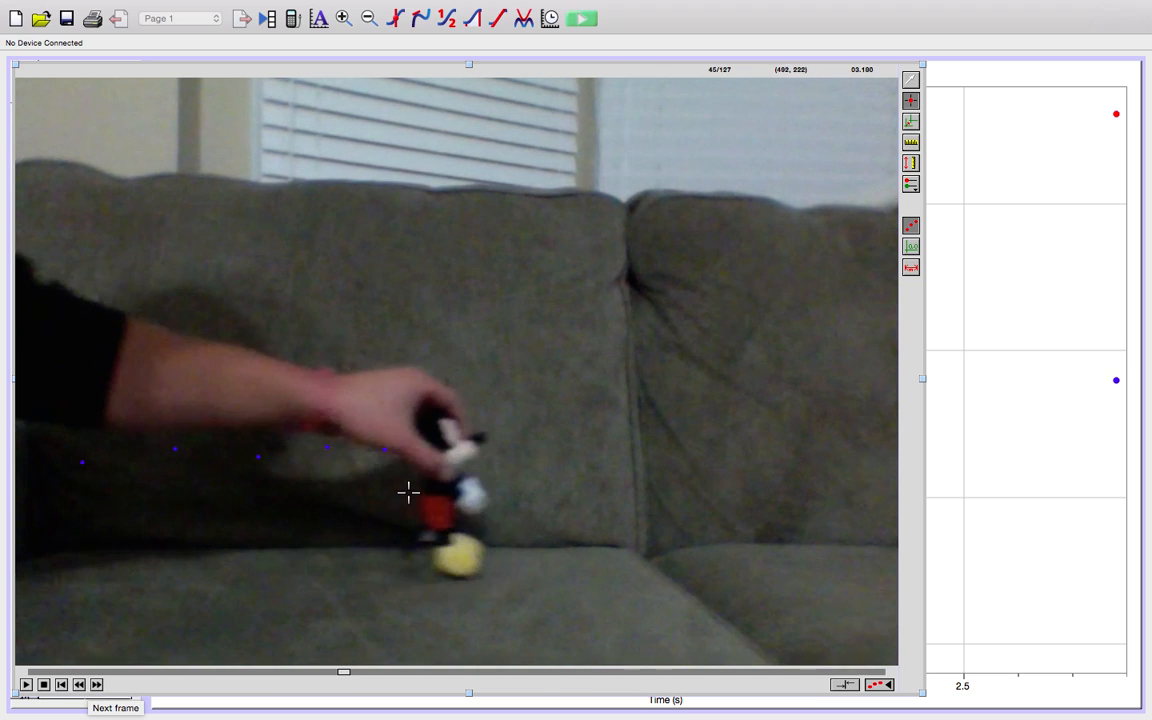
{"action": "left_click", "coordinate": [452, 448]}
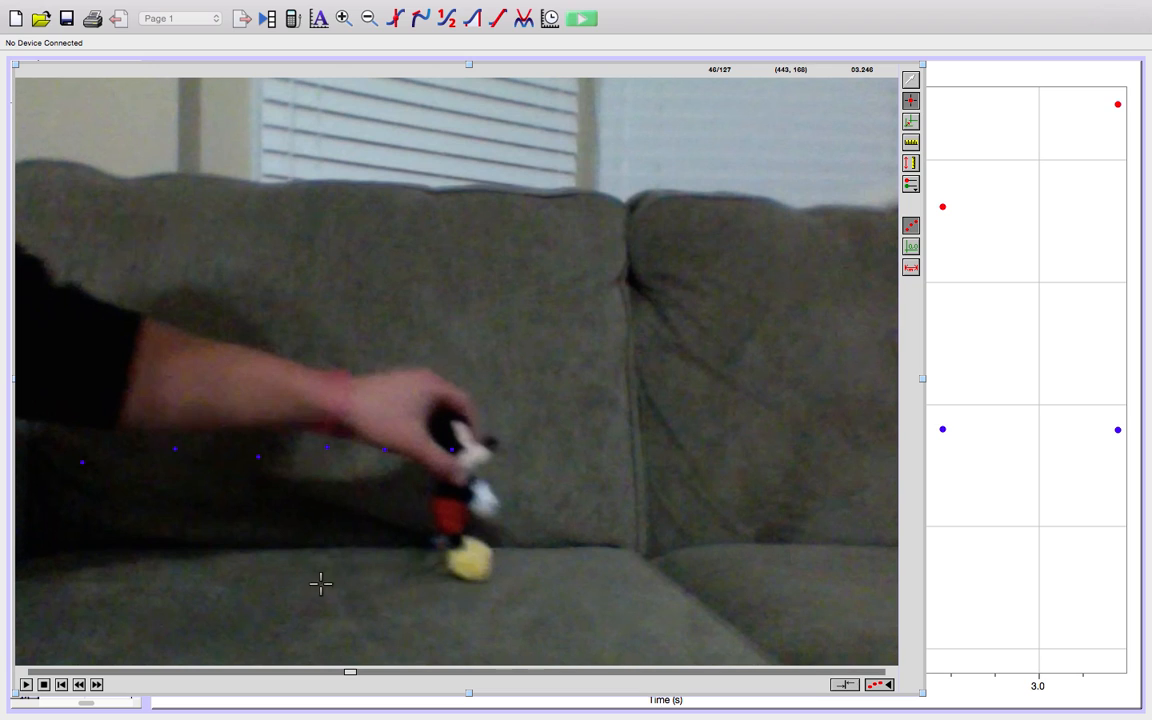
- Advance the movie to frame 51 and add the seventh tracking point on the toy's head
{"action": "left_click", "coordinate": [97, 685]}
{"action": "left_click", "coordinate": [97, 685]}
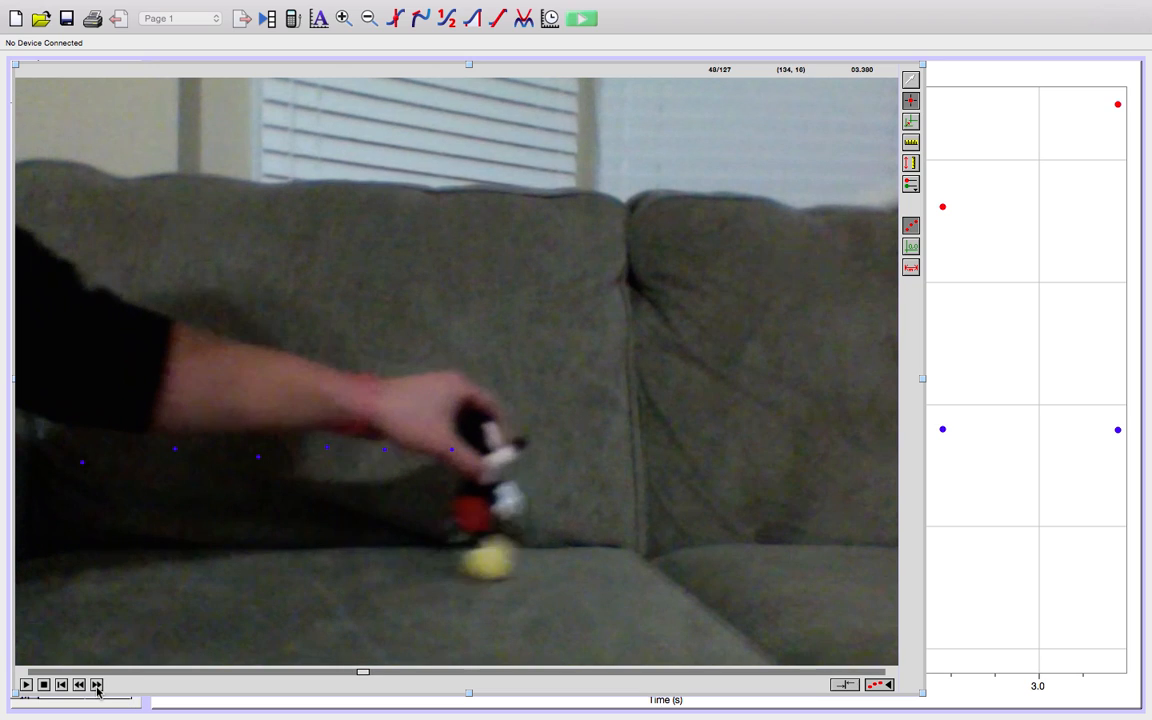
{"action": "left_click", "coordinate": [97, 685]}
{"action": "left_click", "coordinate": [97, 685]}
{"action": "left_click", "coordinate": [97, 685]}
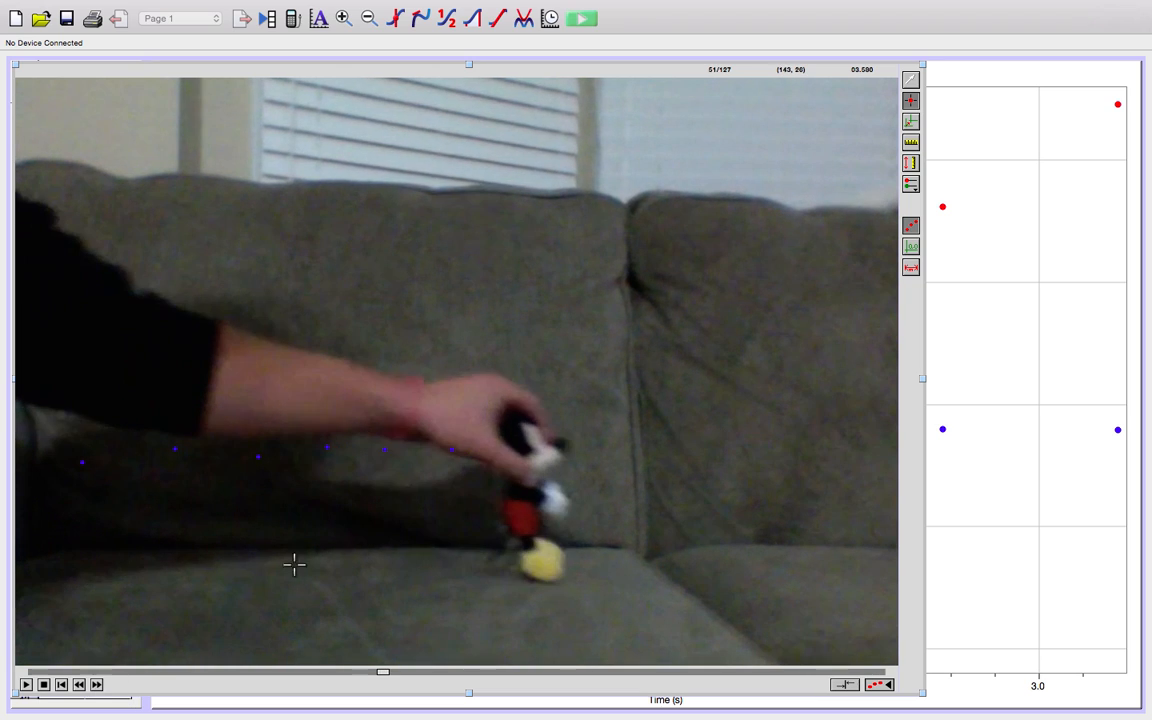
{"action": "left_click", "coordinate": [535, 450]}
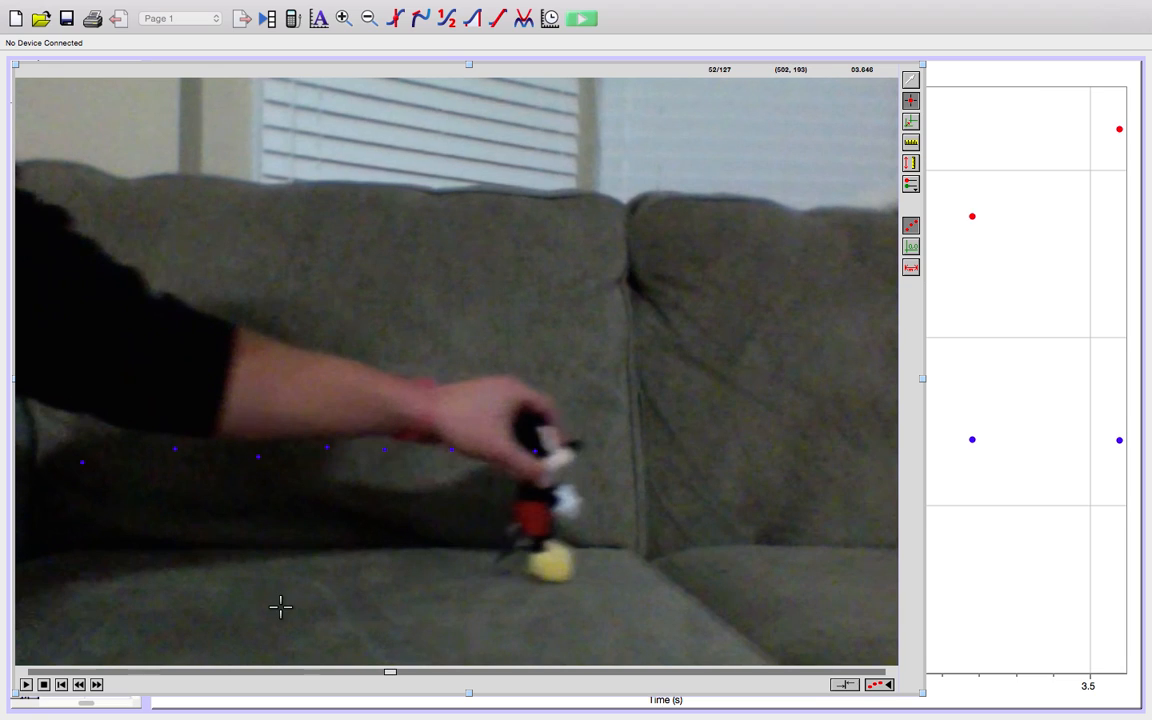
- Advance the movie to frame 57 and add the eighth tracking point on the toy's head
{"action": "left_click", "coordinate": [97, 685]}
{"action": "left_click", "coordinate": [97, 685]}
{"action": "left_click", "coordinate": [97, 685]}
{"action": "left_click", "coordinate": [97, 685]}
{"action": "left_click", "coordinate": [97, 685]}
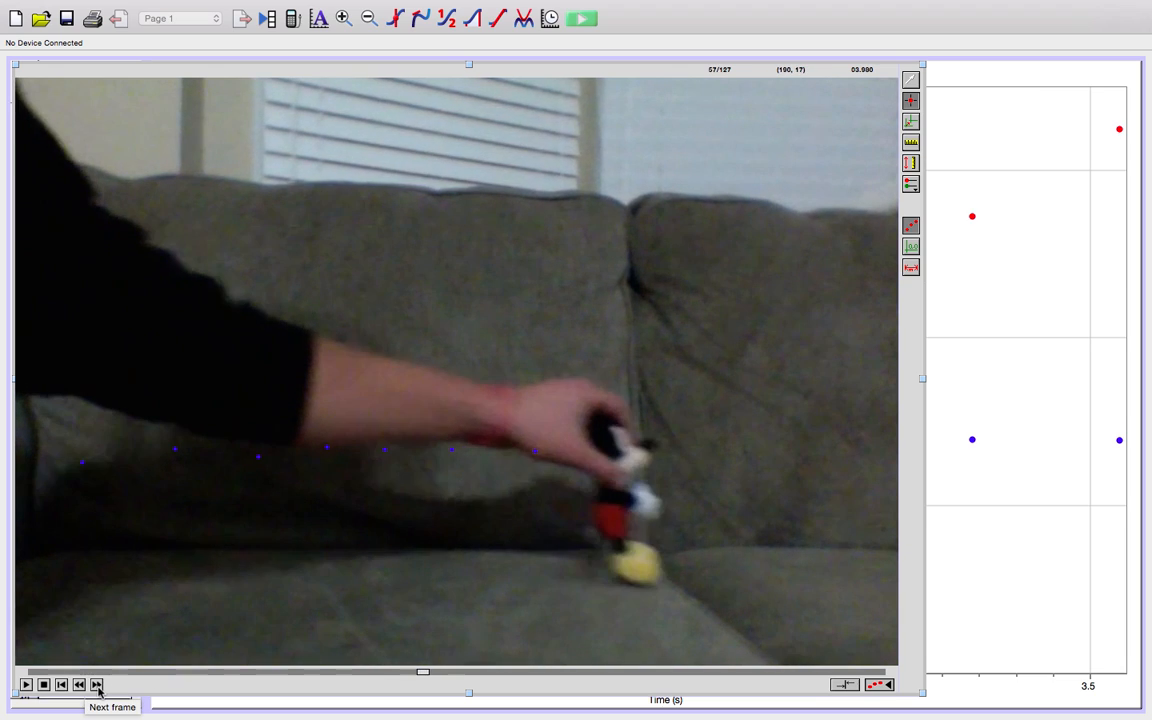
{"action": "left_click", "coordinate": [623, 455]}
- Advance the movie to frame 63 and add the ninth tracking point on the toy's head
{"action": "left_click", "coordinate": [97, 685]}
{"action": "left_click", "coordinate": [97, 685]}
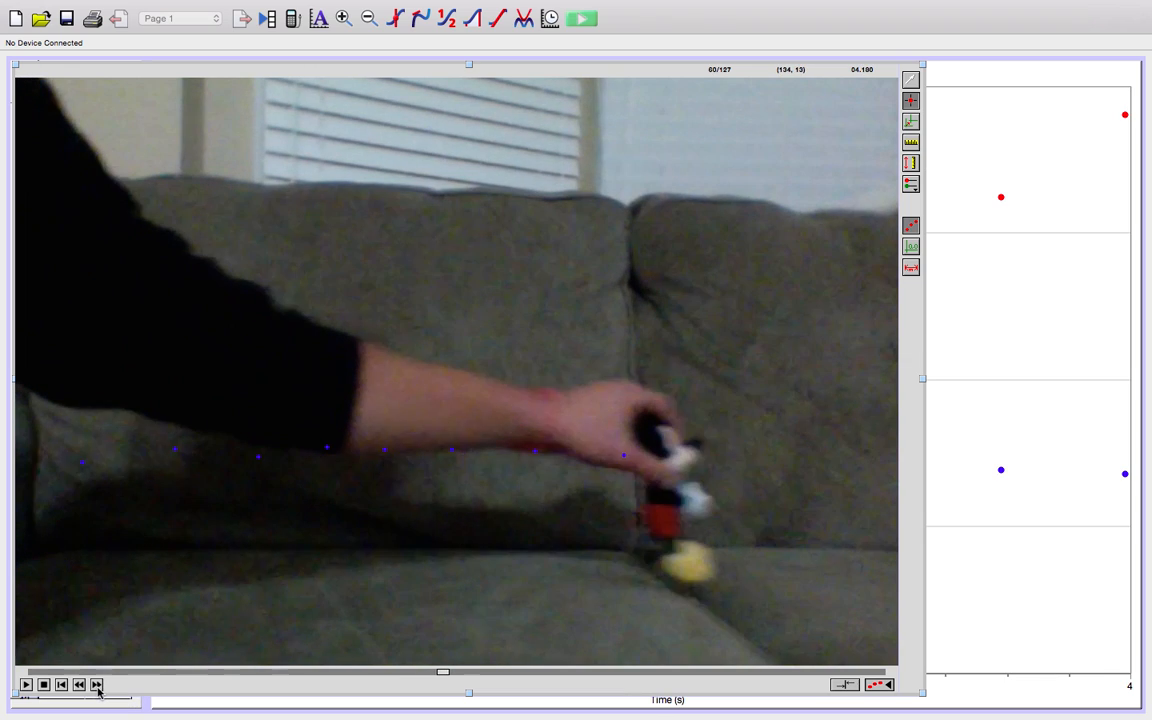
{"action": "left_click", "coordinate": [97, 685]}
{"action": "left_click", "coordinate": [97, 685]}
{"action": "left_click", "coordinate": [97, 685]}
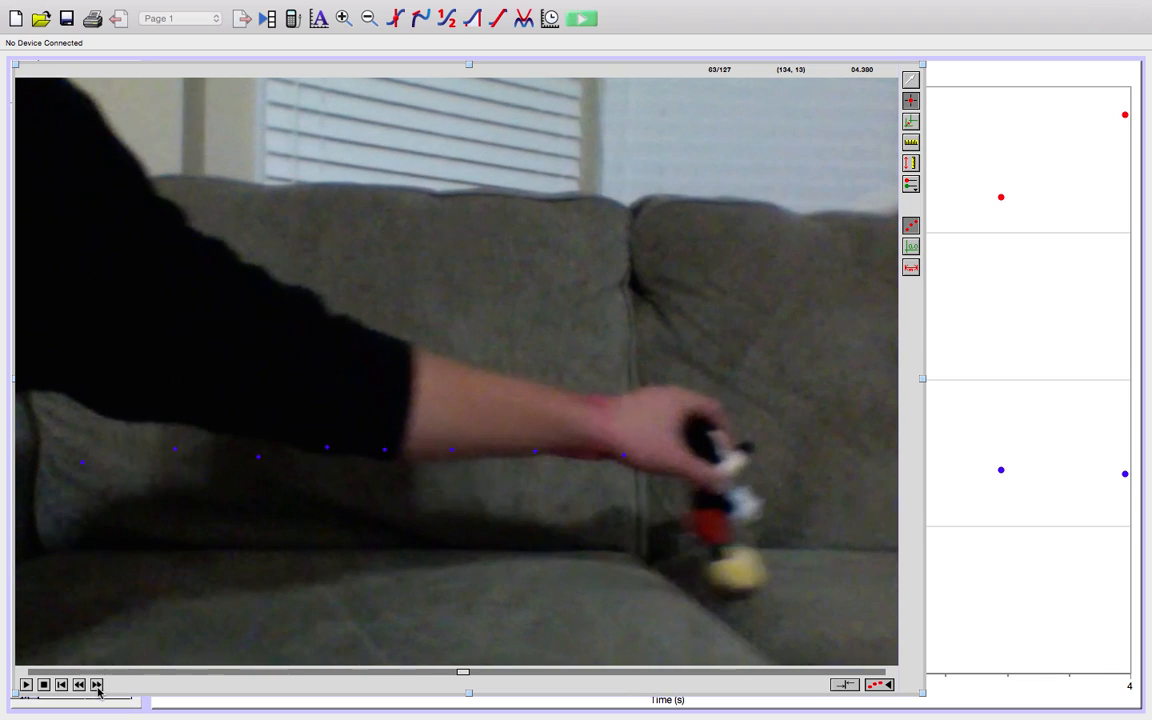
{"action": "left_click", "coordinate": [726, 458]}
- Advance the movie to frame 69 and add the tenth tracking point on the toy's head
{"action": "left_click", "coordinate": [97, 685]}
{"action": "left_click", "coordinate": [97, 685]}
{"action": "left_click", "coordinate": [97, 685]}
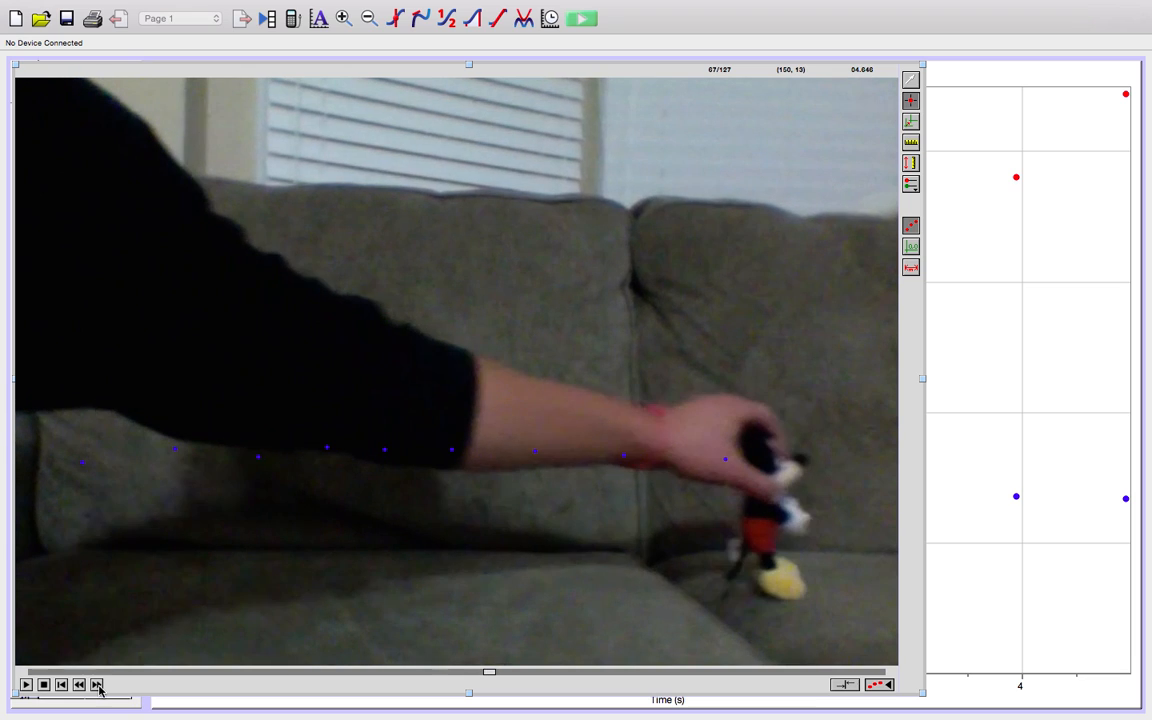
{"action": "left_click", "coordinate": [97, 685]}
{"action": "left_click", "coordinate": [97, 685]}
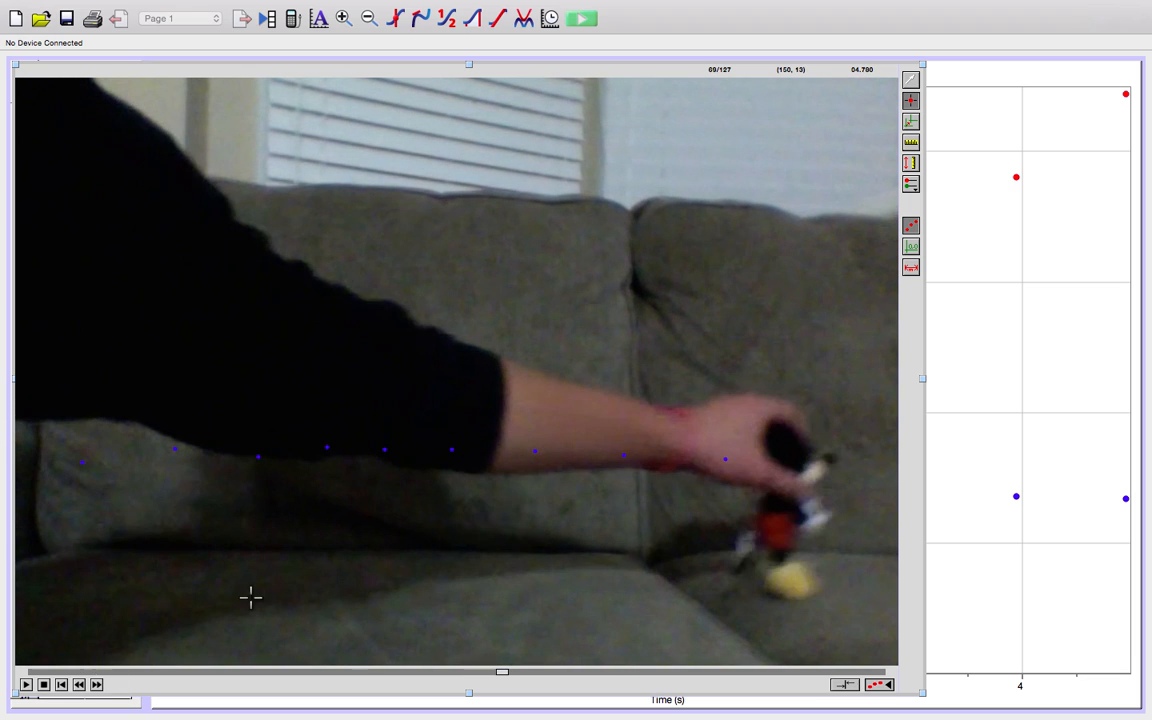
{"action": "left_click", "coordinate": [808, 466]}
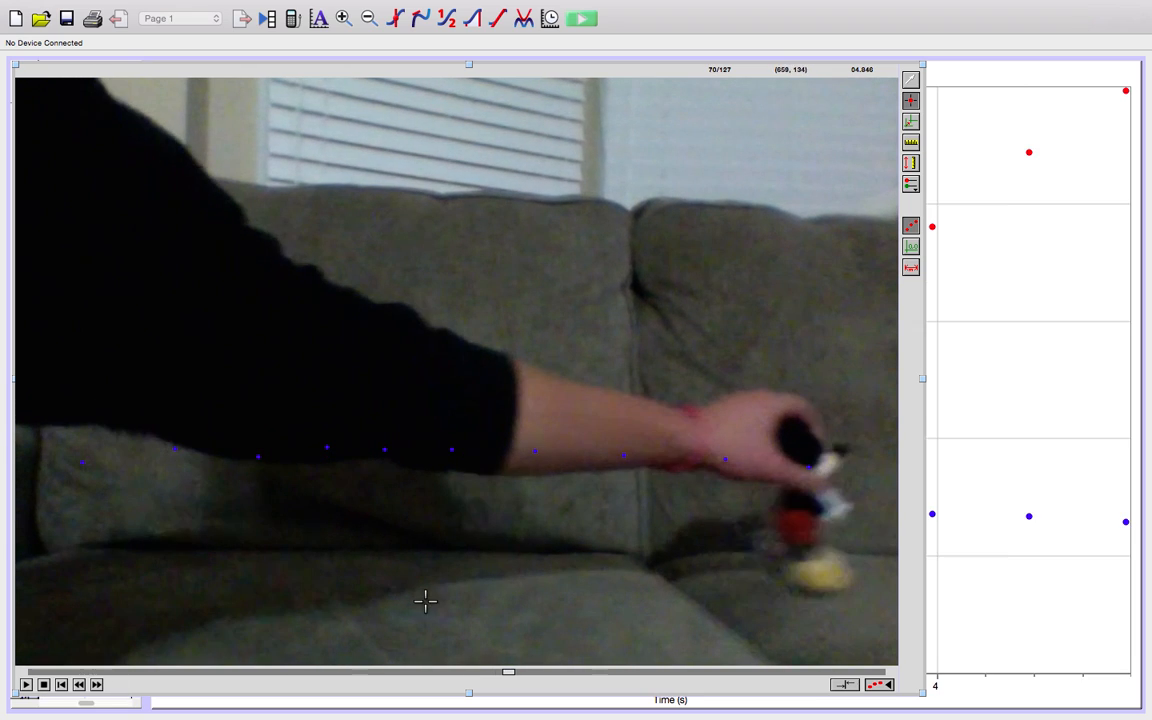
- Advance the movie to frame 75 and add the eleventh tracking point on the toy's head
{"action": "left_click", "coordinate": [97, 685]}
{"action": "left_click", "coordinate": [97, 685]}
{"action": "left_click", "coordinate": [97, 685]}
{"action": "left_click", "coordinate": [97, 685]}
{"action": "left_click", "coordinate": [97, 685]}
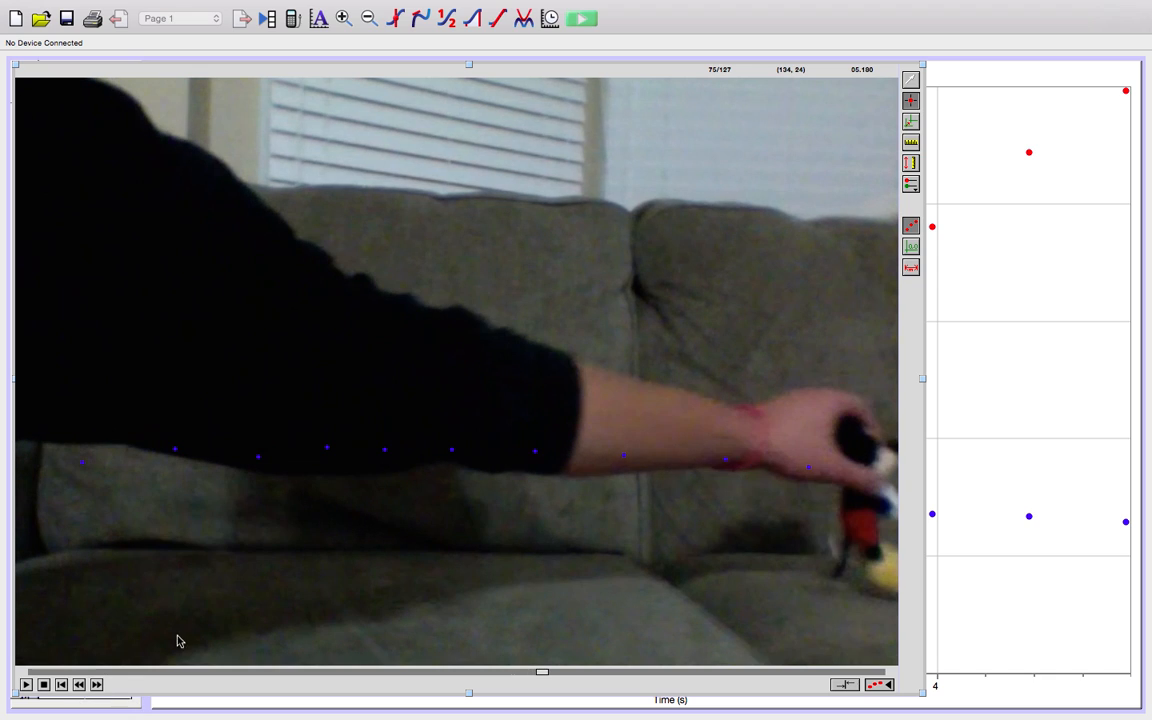
{"action": "left_click", "coordinate": [880, 458]}
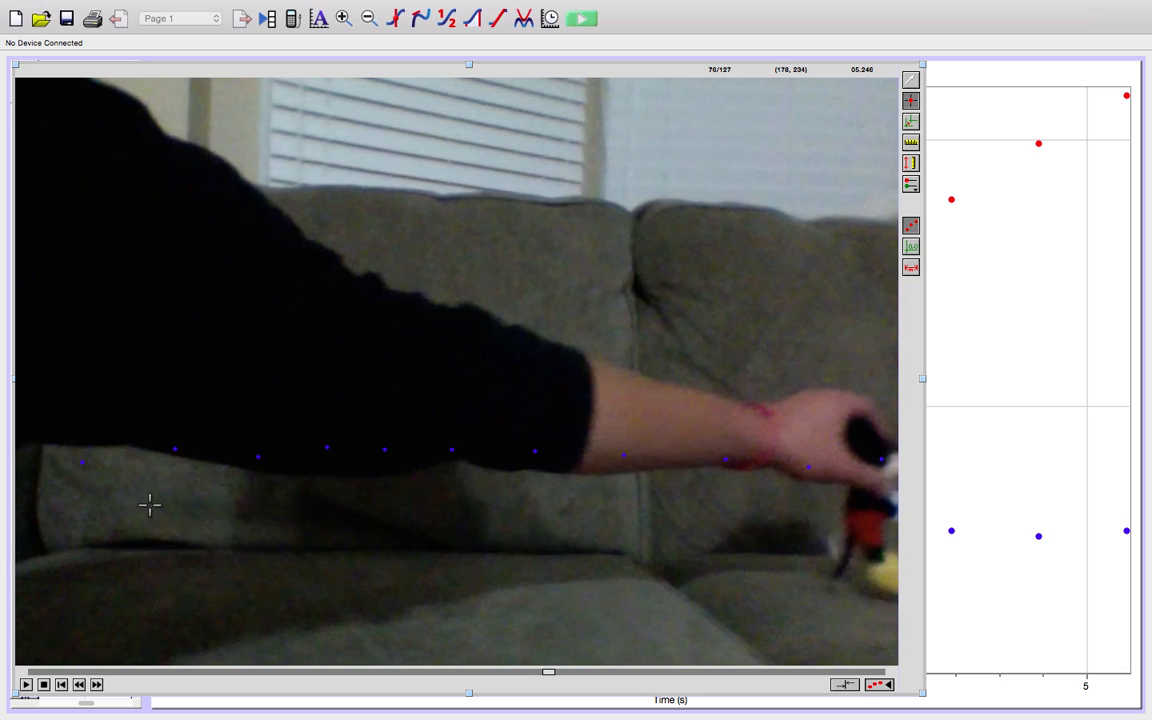
- Auto-arrange the page and shrink the movie so that it no longer covers the data table or the graph
{"action": "left_click", "coordinate": [175, 449]}
{"action": "mouse_move", "coordinate": [421, 5]}
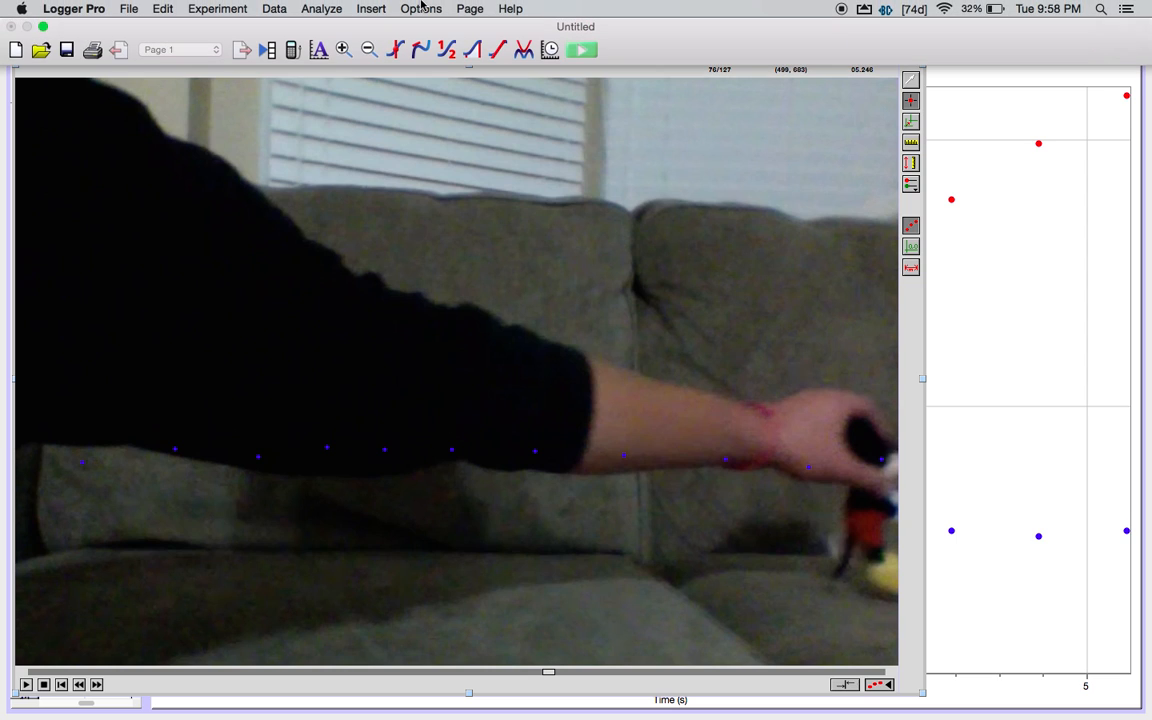
{"action": "left_click", "coordinate": [472, 9]}
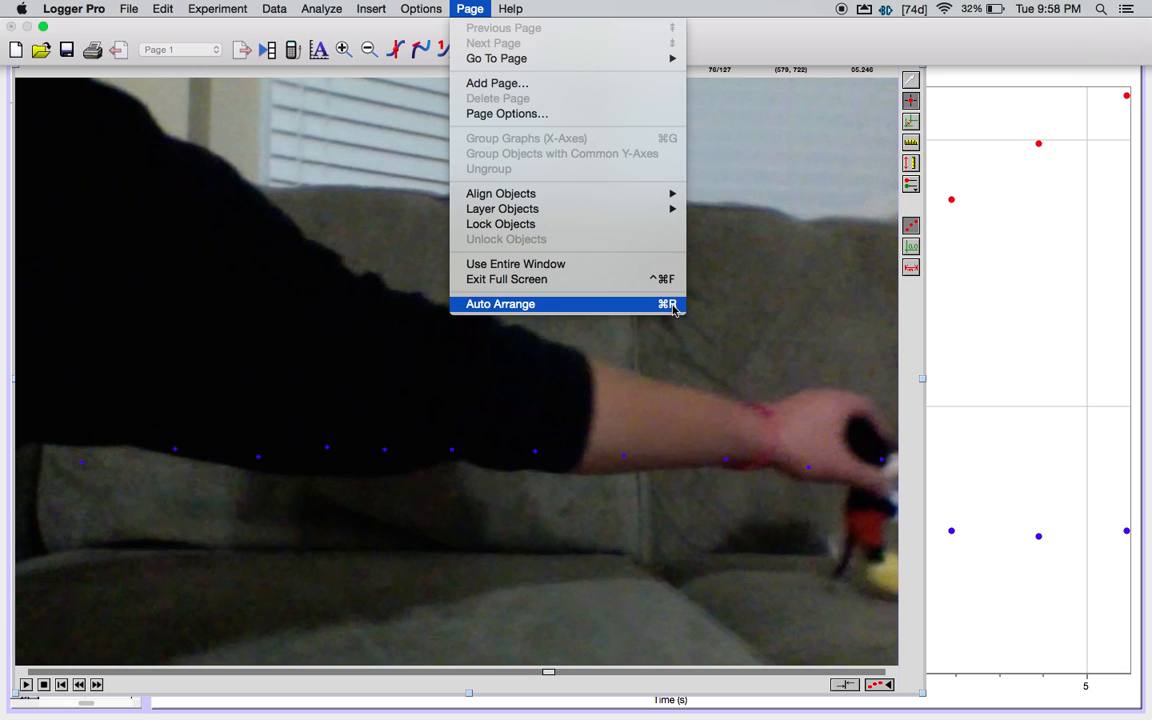
{"action": "left_click", "coordinate": [538, 313]}
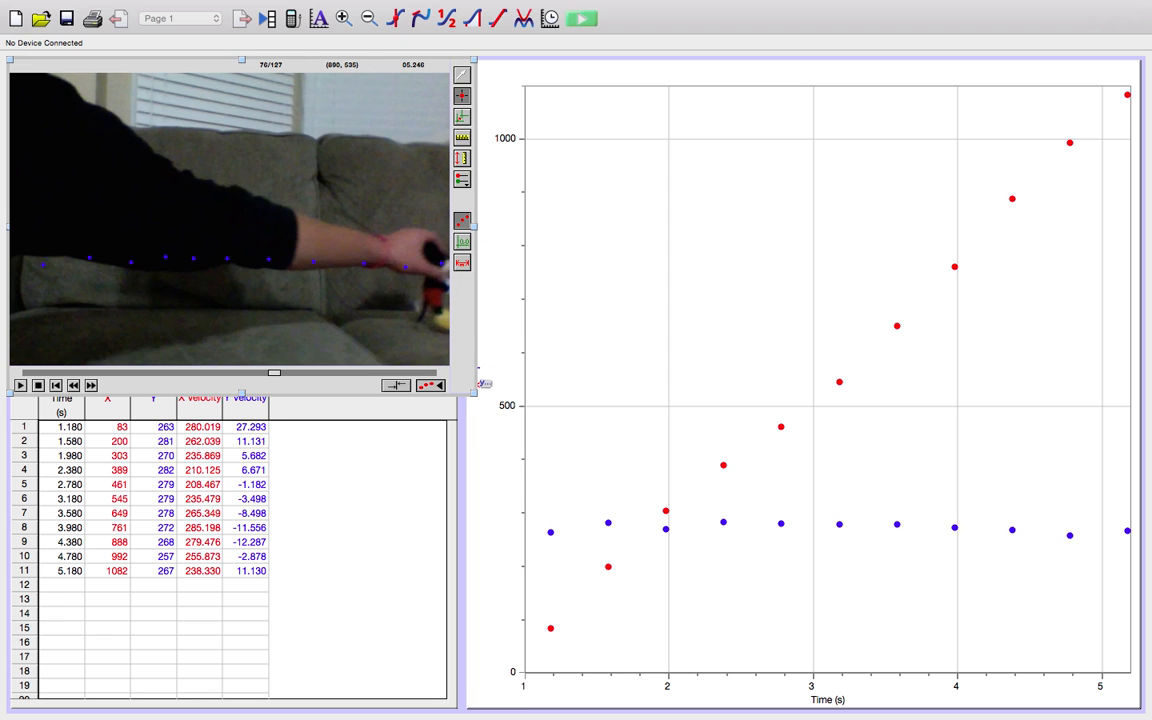
{"action": "left_click_drag", "start_coordinate": [474, 394], "coordinate": [431, 369]}
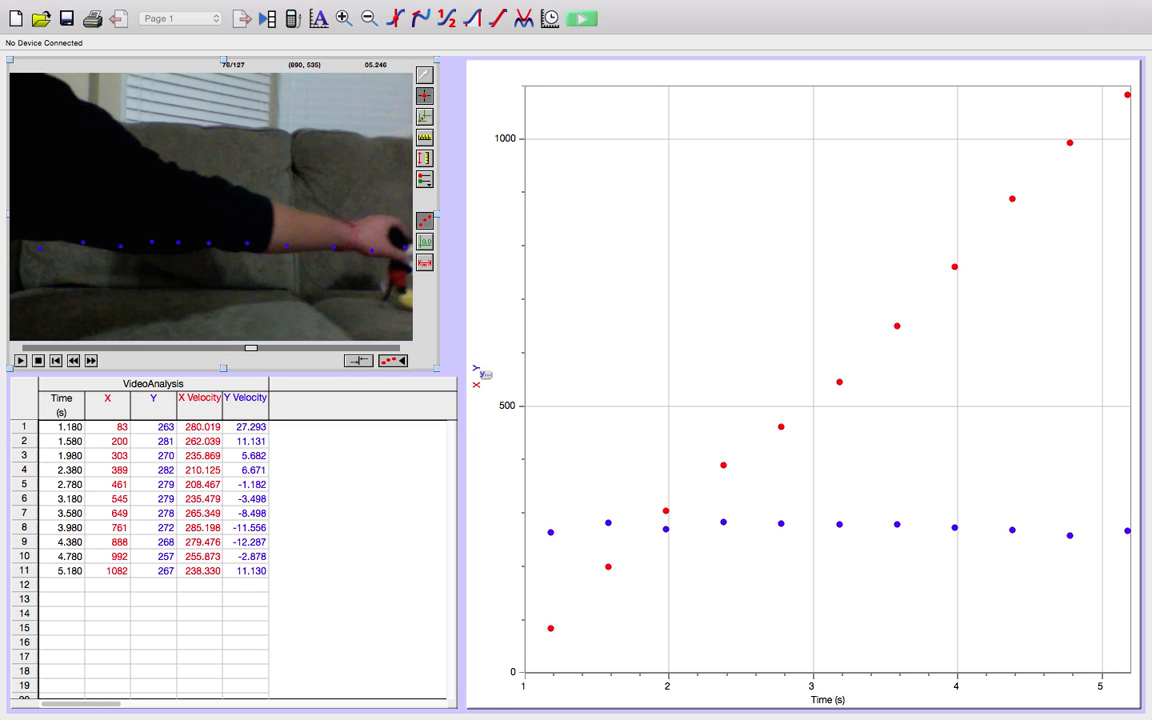
- Plot only the X column on the graph's vertical axis
{"action": "left_click", "coordinate": [477, 375]}
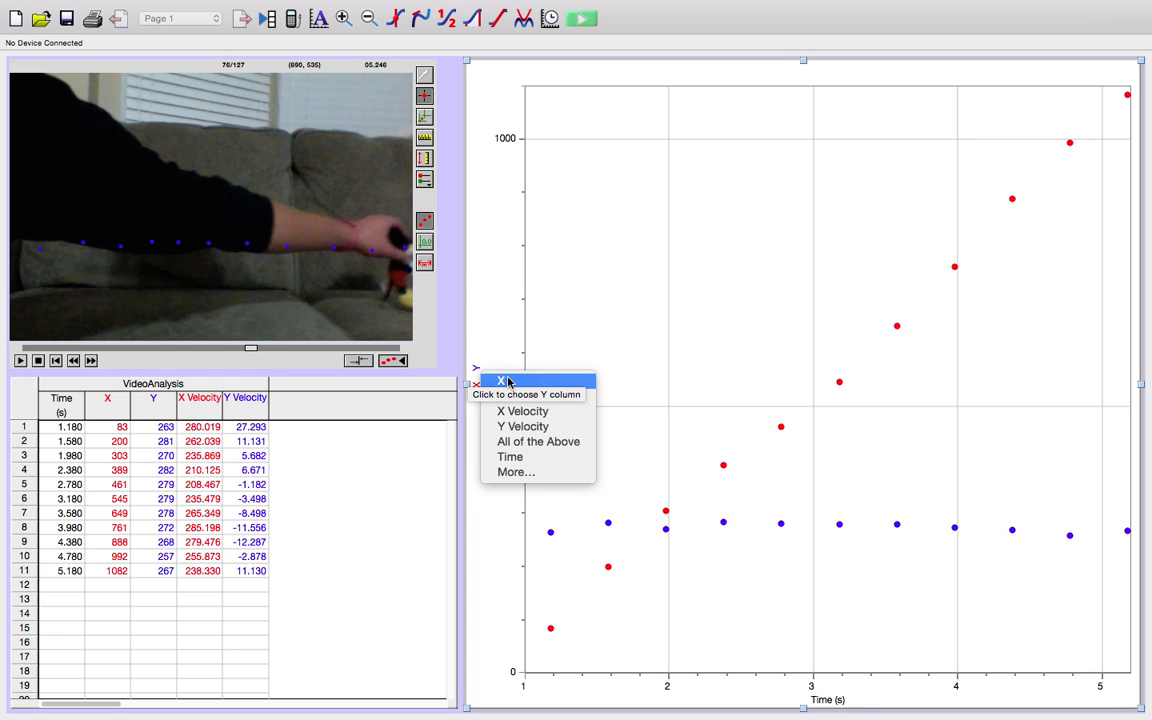
{"action": "left_click", "coordinate": [507, 381]}
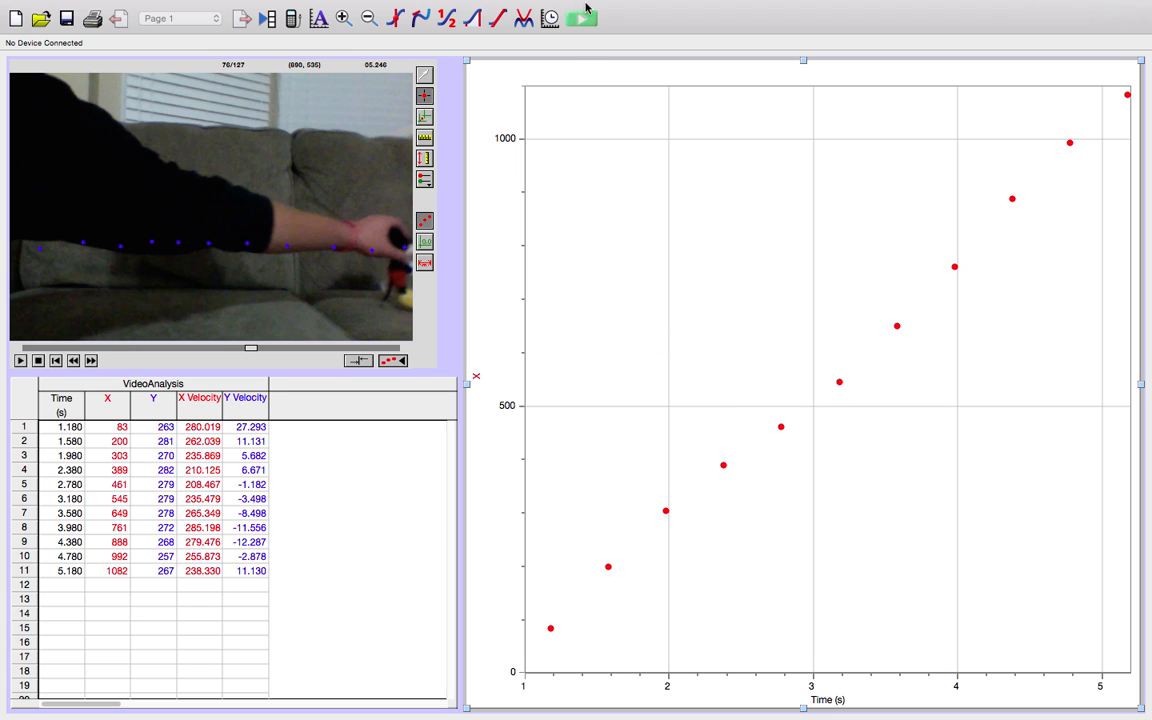
- Add a second graph showing X Velocity against time and auto-arrange the page
{"action": "mouse_move", "coordinate": [544, 2]}
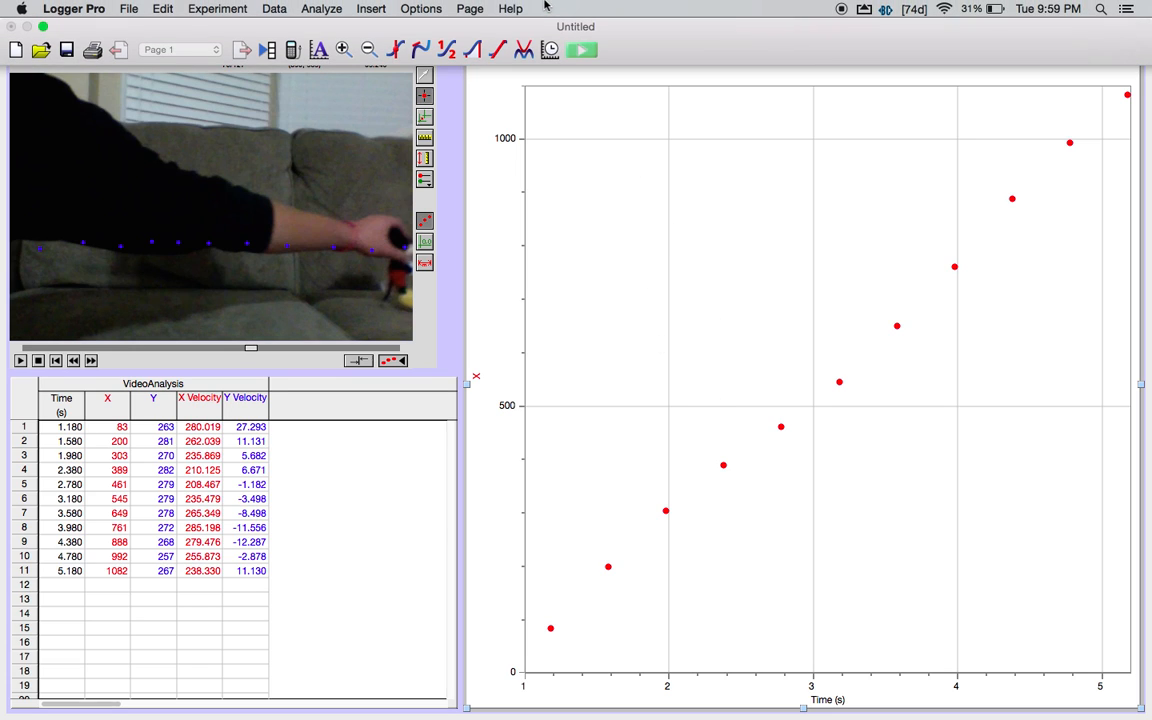
{"action": "left_click", "coordinate": [371, 9]}
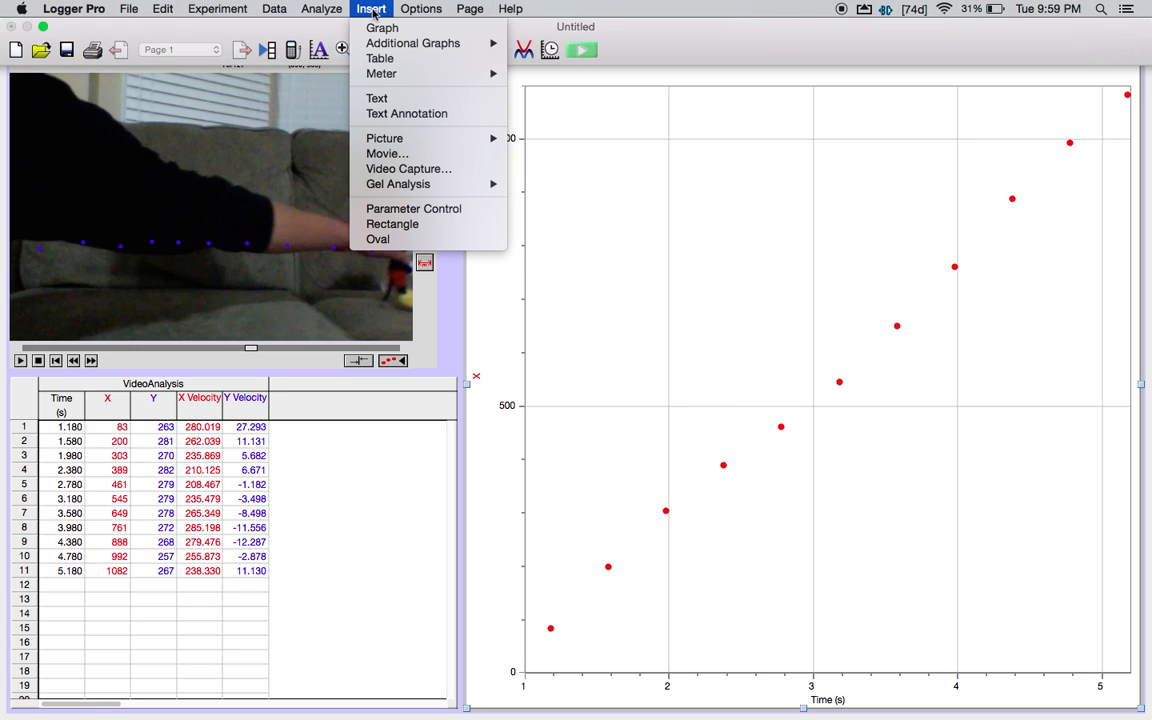
{"action": "left_click", "coordinate": [379, 28]}
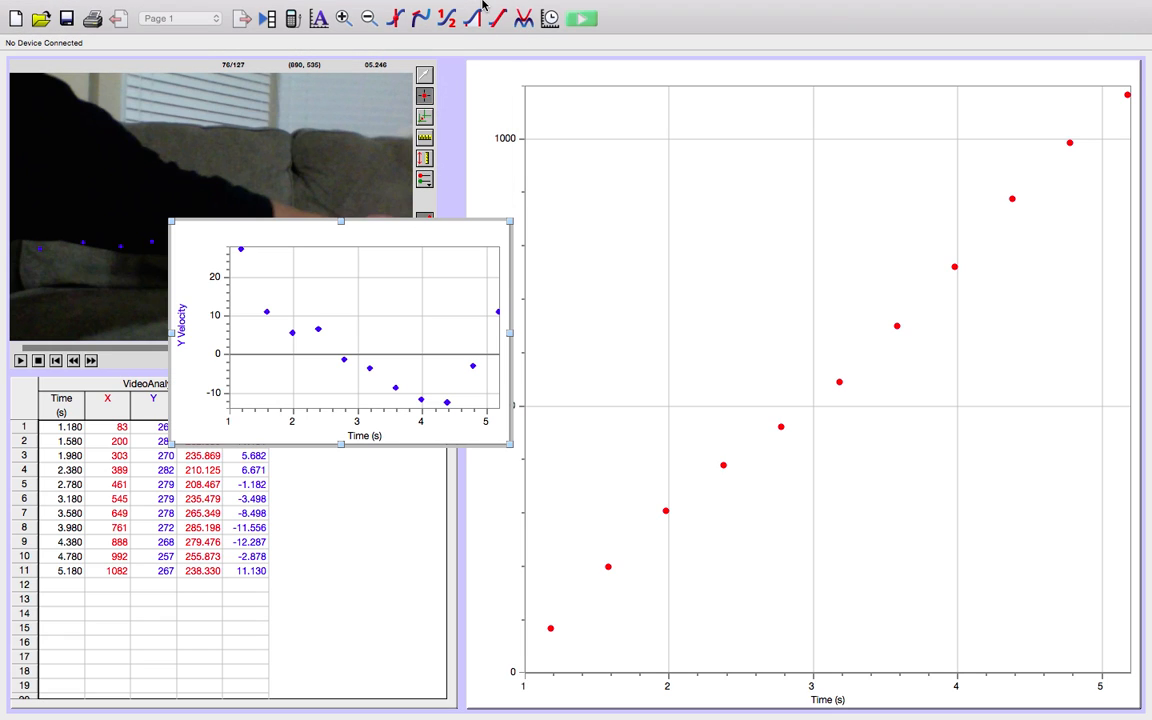
{"action": "left_click", "coordinate": [470, 9]}
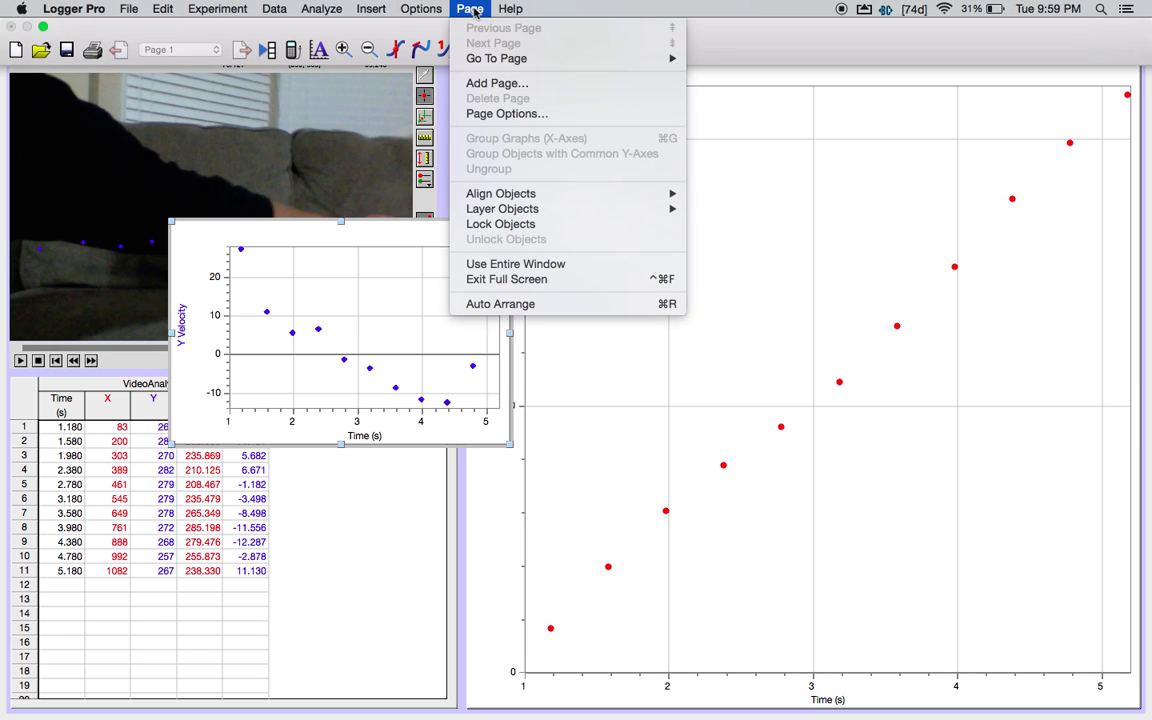
{"action": "left_click", "coordinate": [519, 304]}
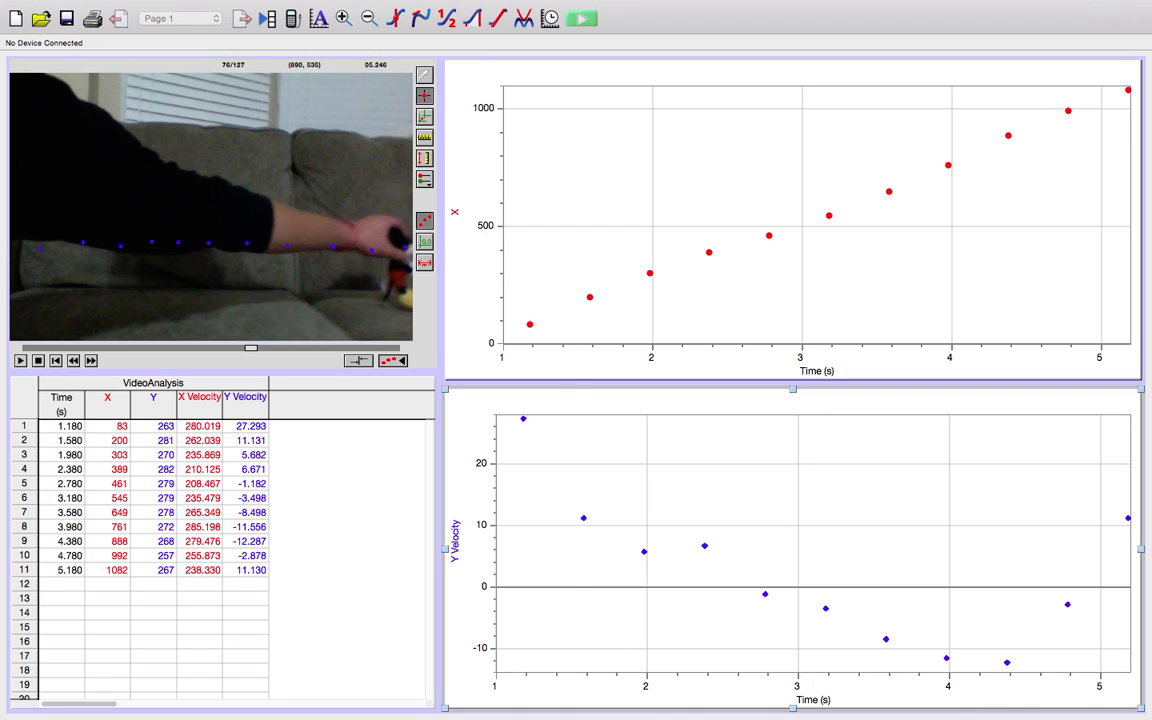
{"action": "left_click", "coordinate": [457, 530]}
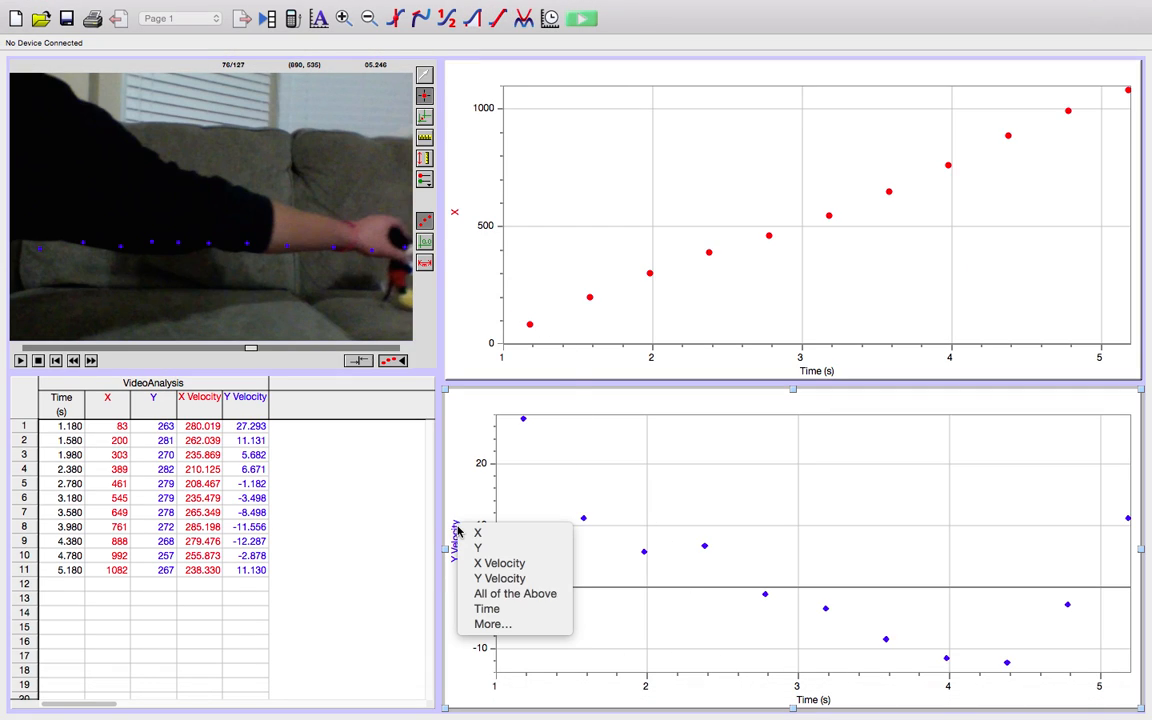
{"action": "left_click", "coordinate": [493, 564]}
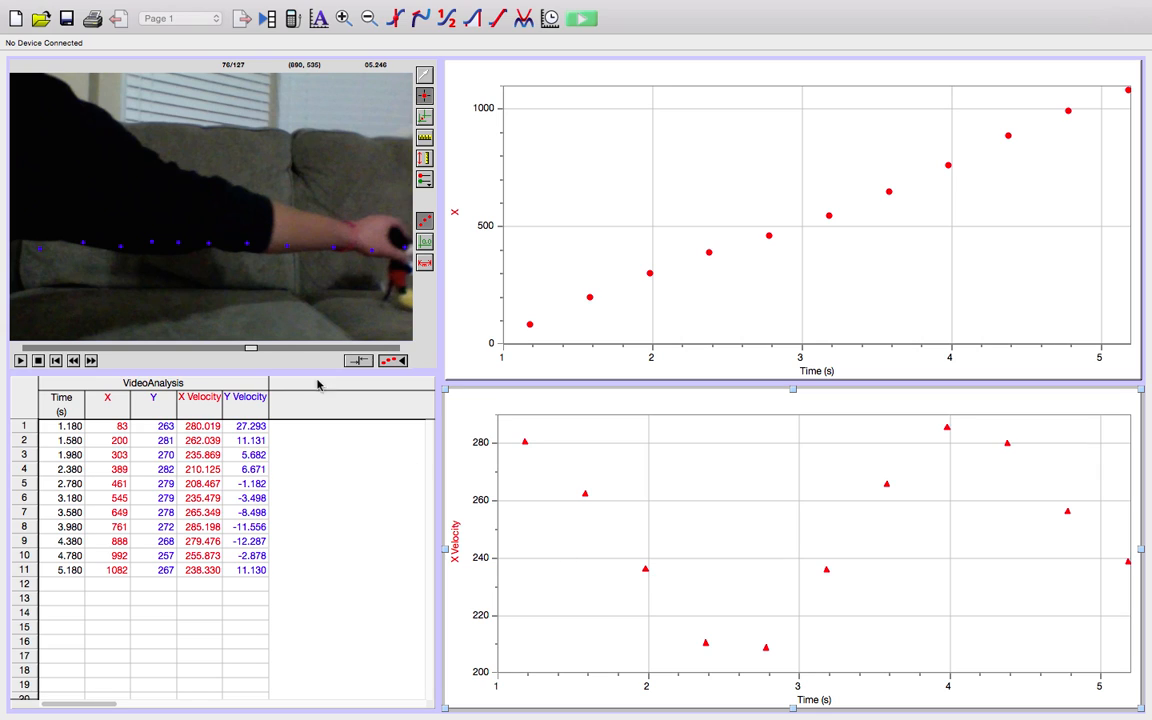
- Enlarge the movie to view the tracked points and shrink it back to fit above the data table
{"action": "left_click", "coordinate": [422, 349]}
{"action": "left_click_drag", "start_coordinate": [436, 368], "coordinate": [843, 612]}
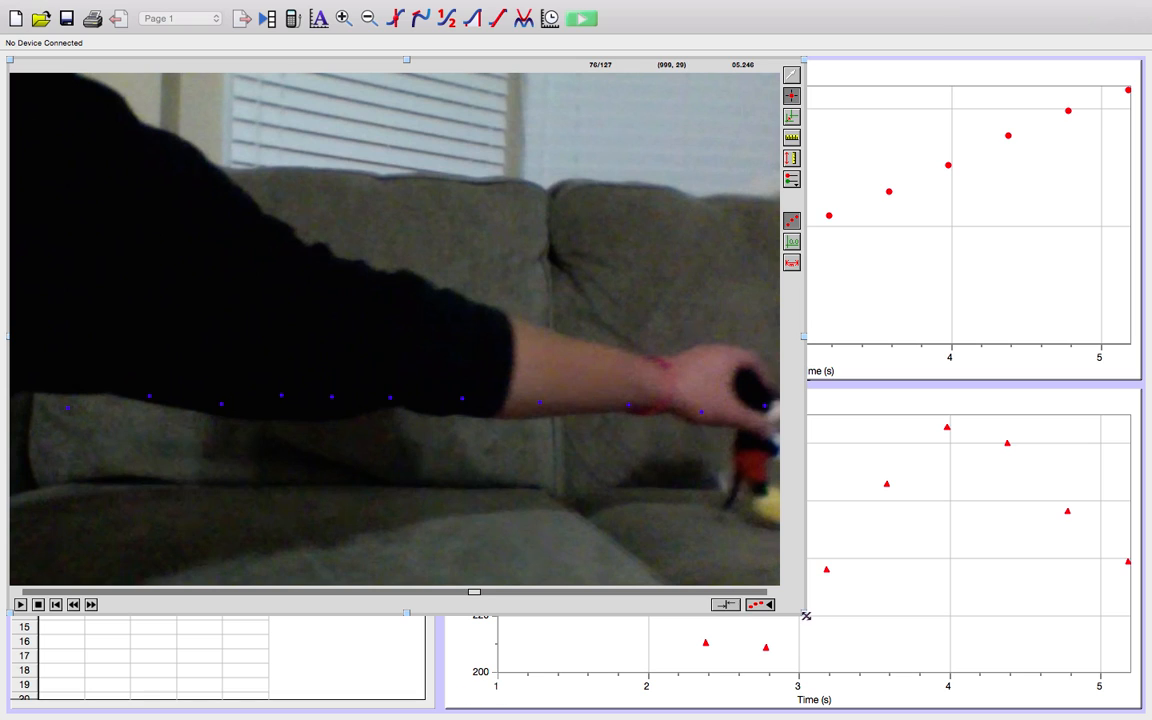
{"action": "left_click_drag", "start_coordinate": [805, 612], "coordinate": [427, 363]}
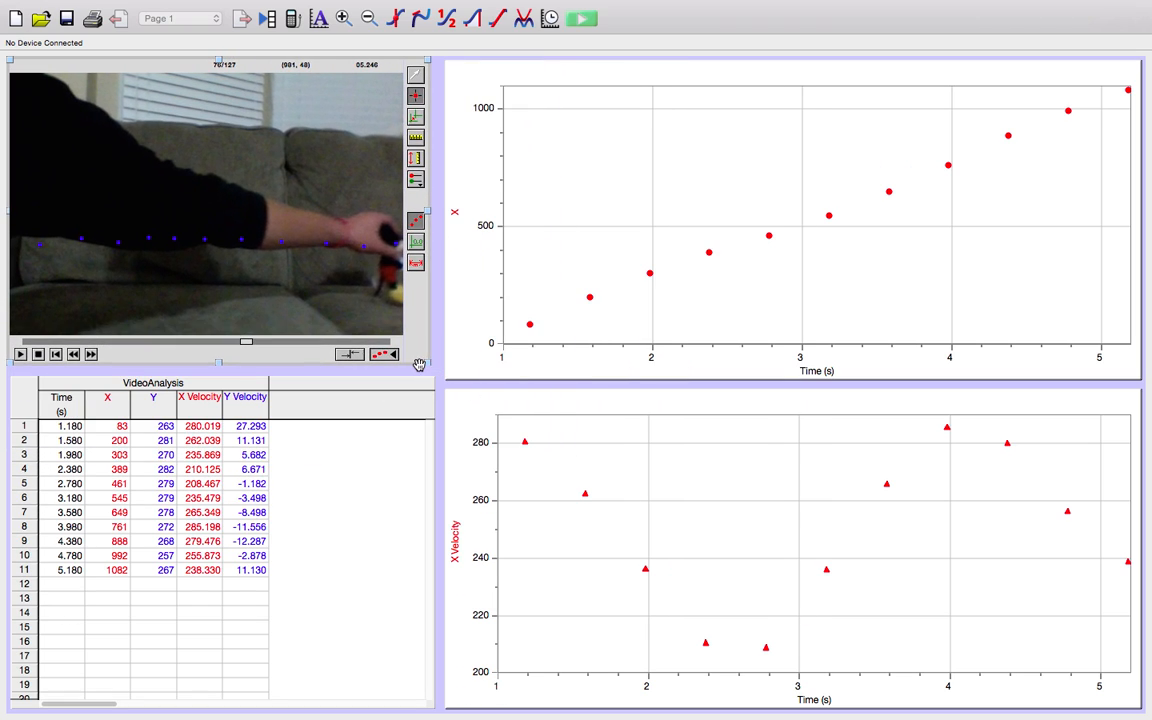